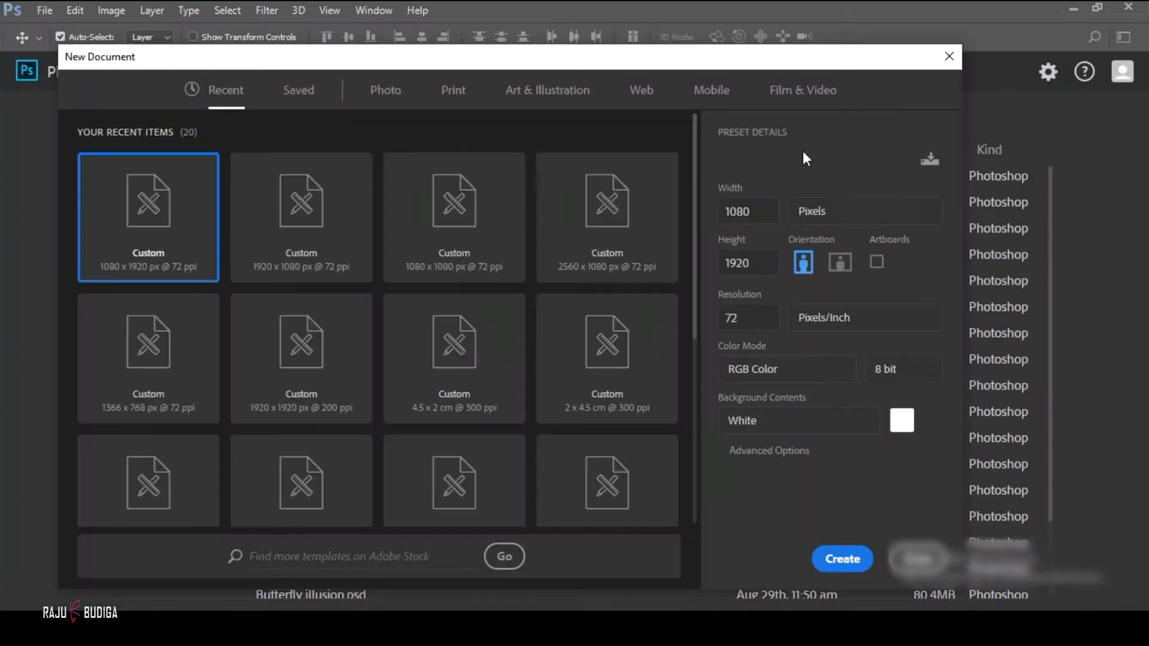
Name the new 1080 × 1920 px, 72 ppi RGB document 'Climb to moon'.
text(Climb to moon)
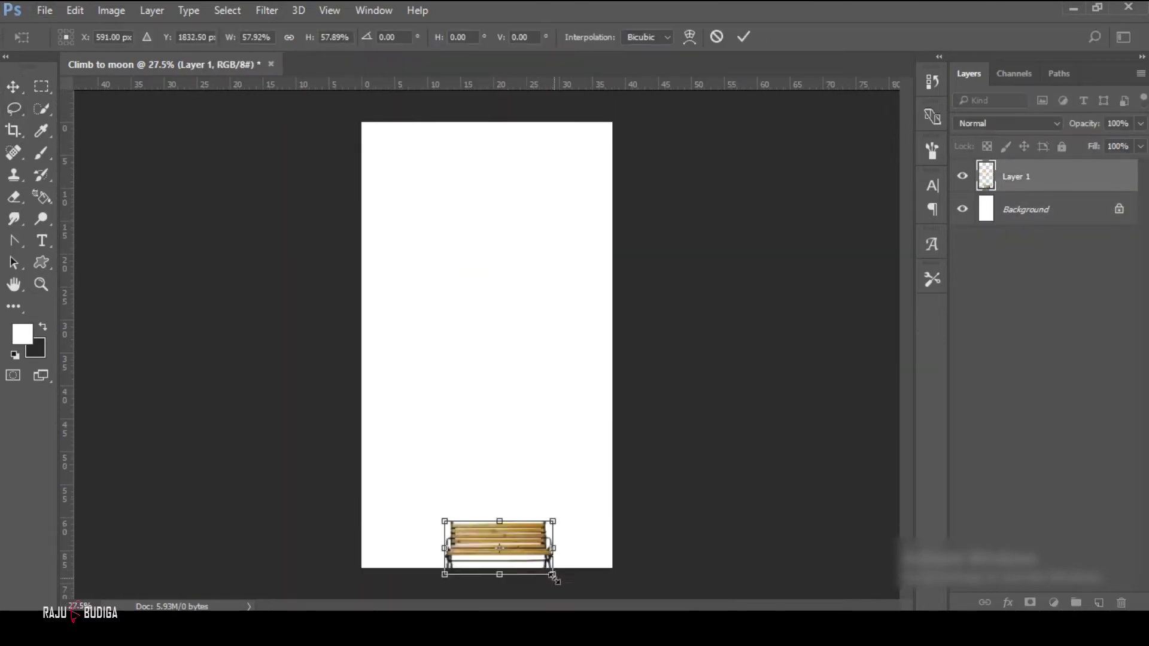
Commit the bench, then stretch and horizontally flip the starry sky image to cover the canvas.
key(Return)
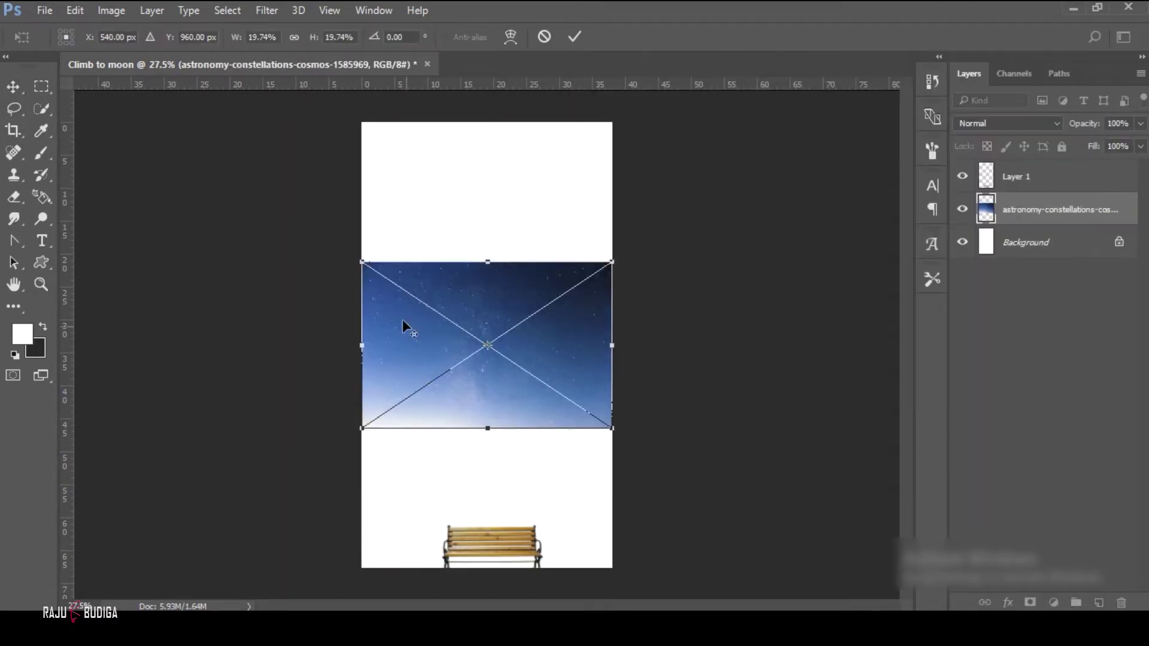
drag(431, 377, 651, 402)
drag(753, 343, 646, 350)
right_click(522, 128)
click(626, 368)
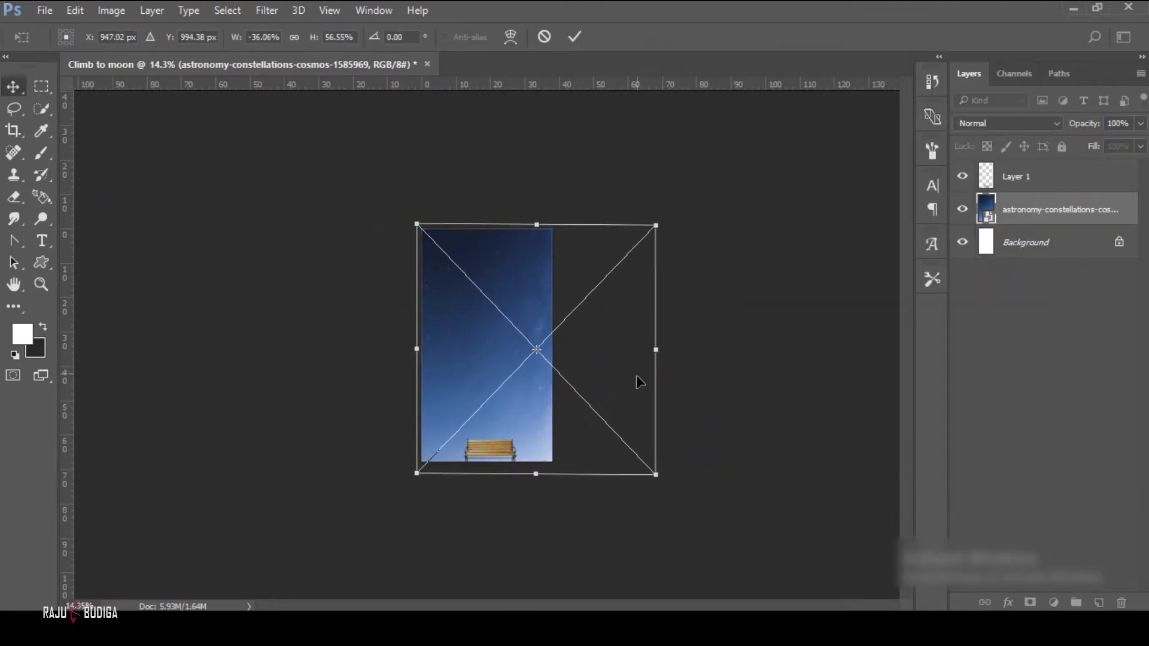
key(Return)
key(ctrl+0)
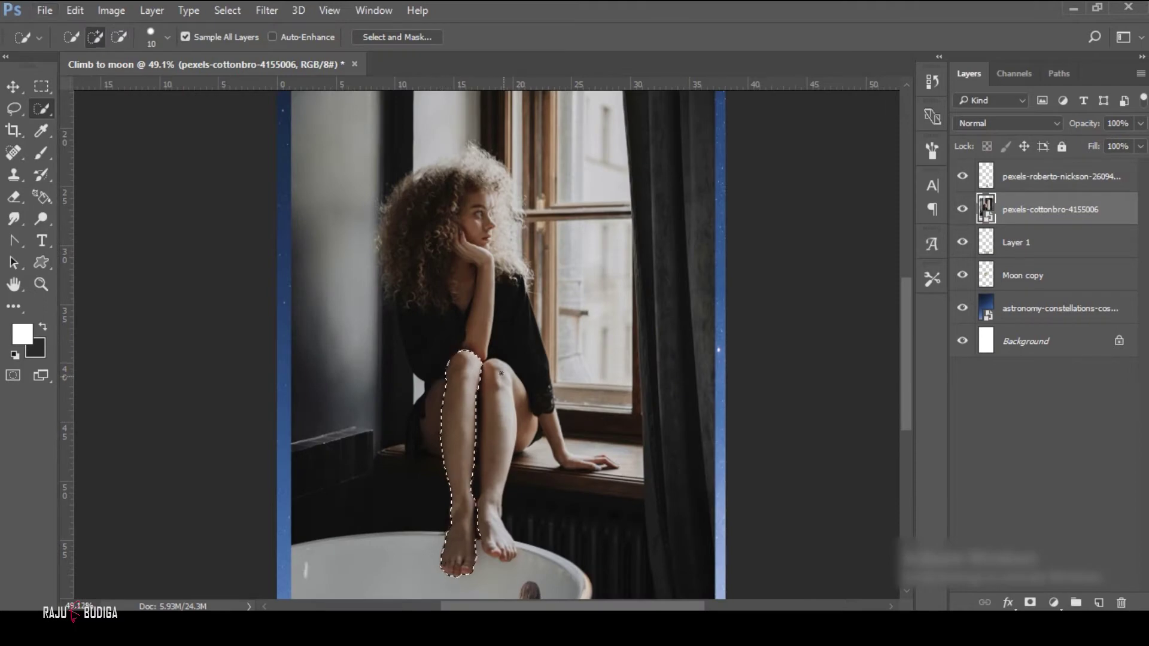
Select the woman's legs with Quick Selection and Lasso, refine the edges, and fit them under the seated girl.
drag(501, 374, 521, 548)
scroll(520, 548, up, 3)
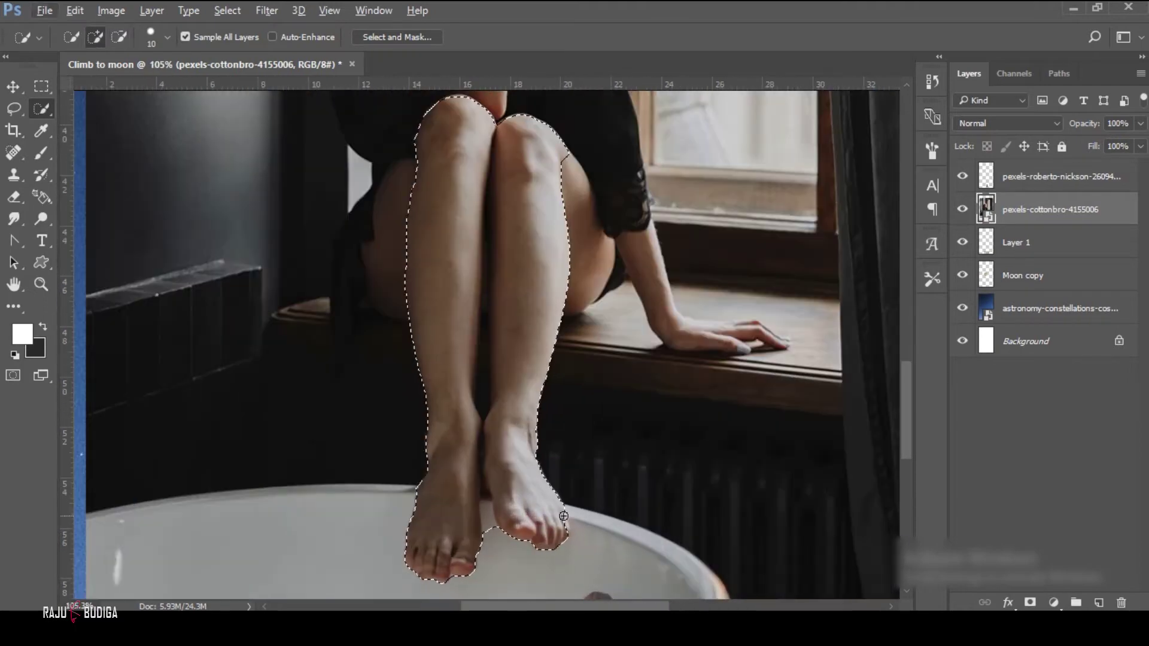
scroll(507, 561, up, 2)
key(l)
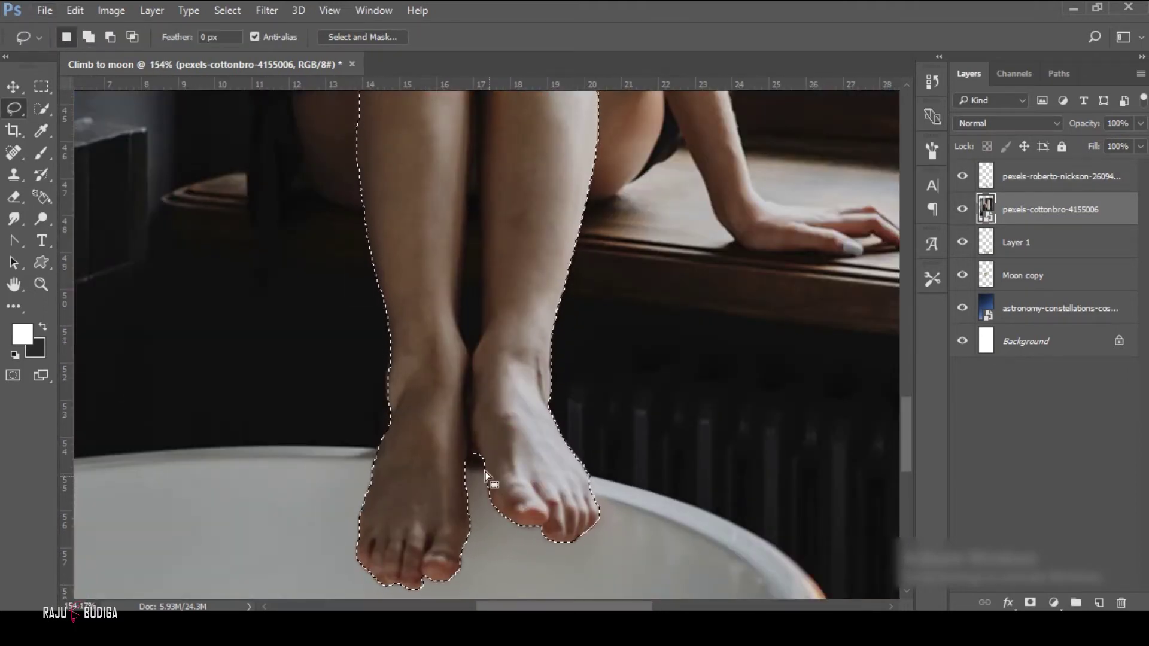
scroll(479, 455, down, 2)
key(ctrl+alt+r)
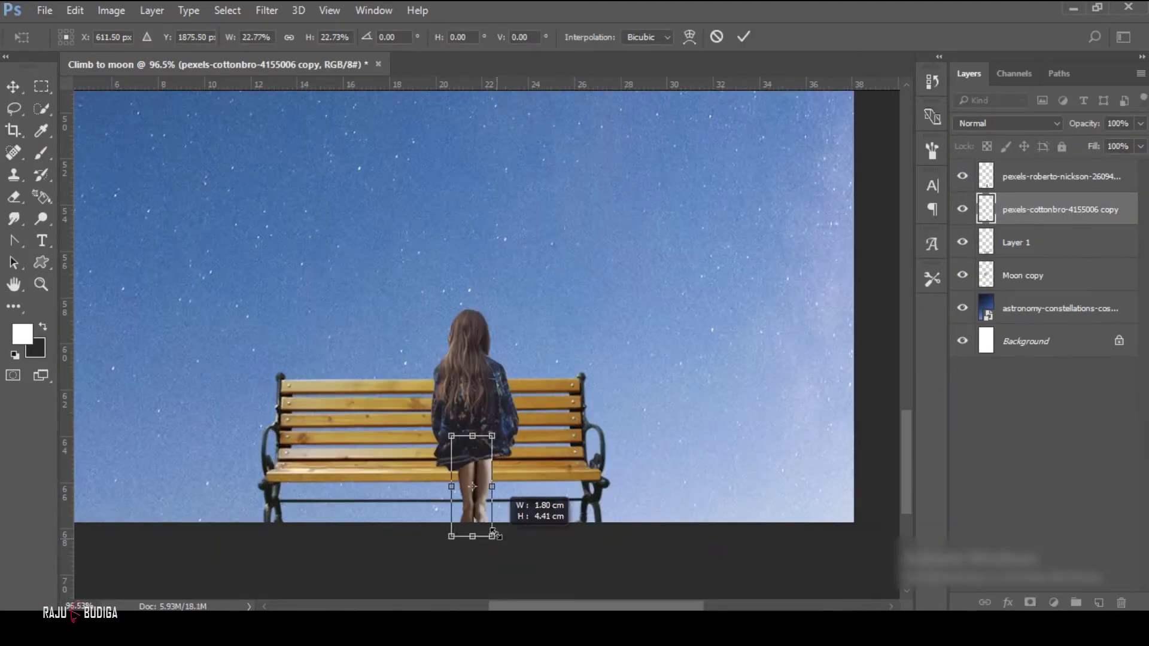
drag(494, 533, 499, 549)
drag(484, 510, 483, 530)
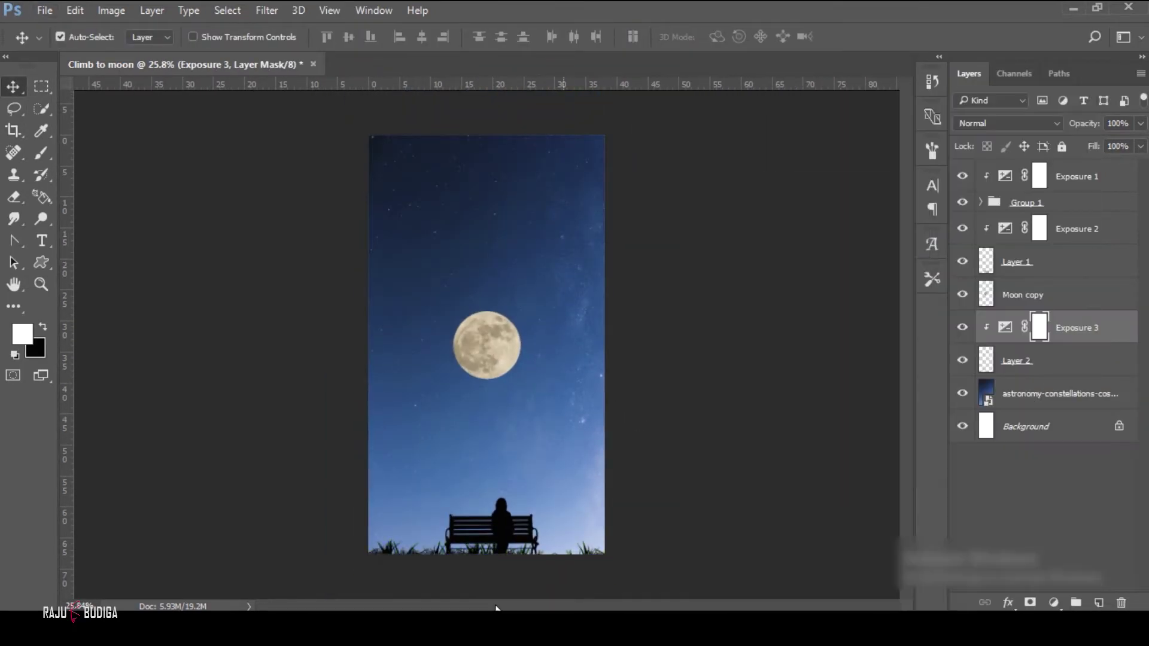
Move the Moon copy layer below Layer 2, then raise the moon higher and enlarge it.
key(ctrl+minus)
drag(1022, 294, 1017, 377)
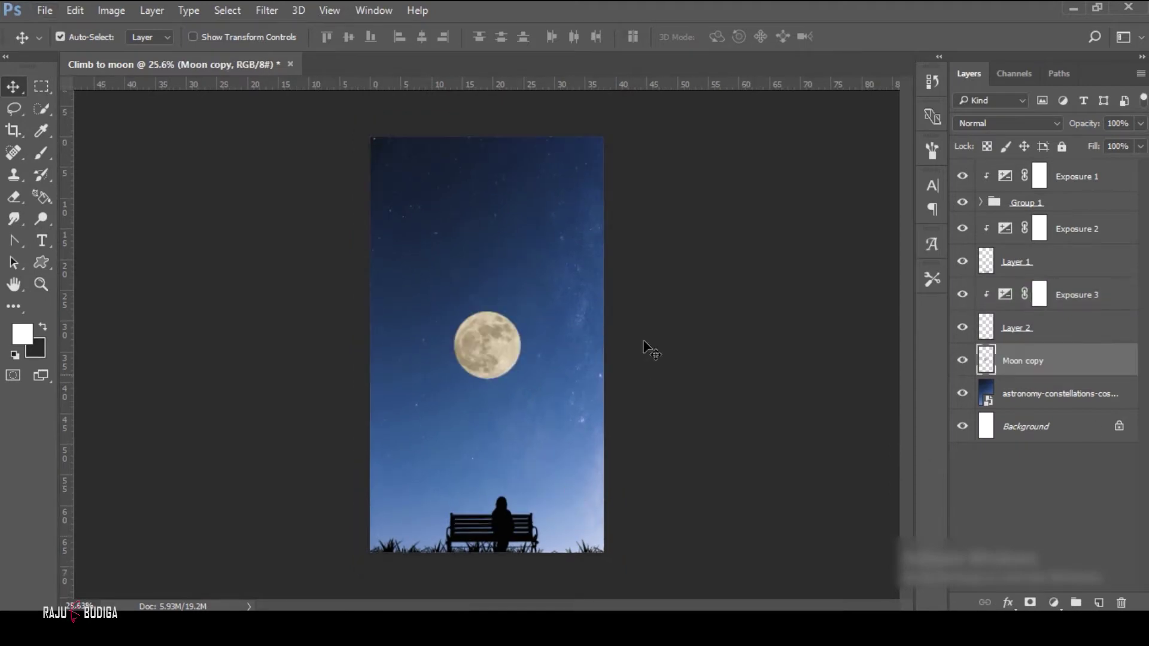
key(ctrl+t)
drag(487, 346, 495, 226)
drag(534, 264, 547, 279)
key(Return)
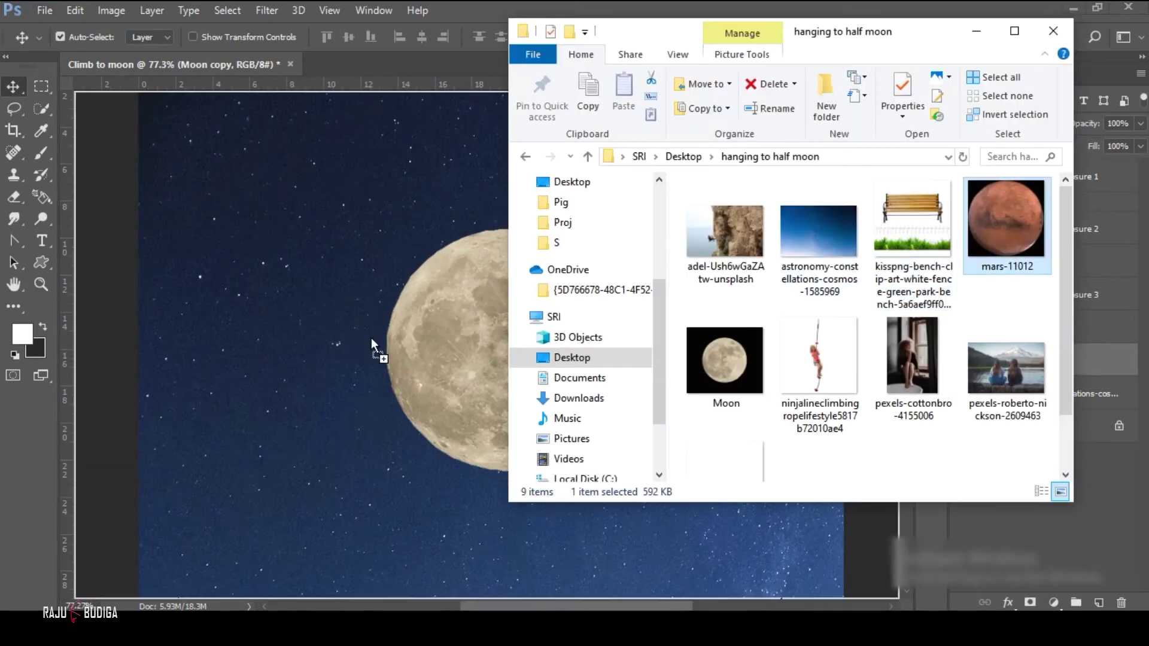
Rotate the Mars planet, mask it with the brush, and resize it to cover the moon.
scroll(484, 435, up, 5)
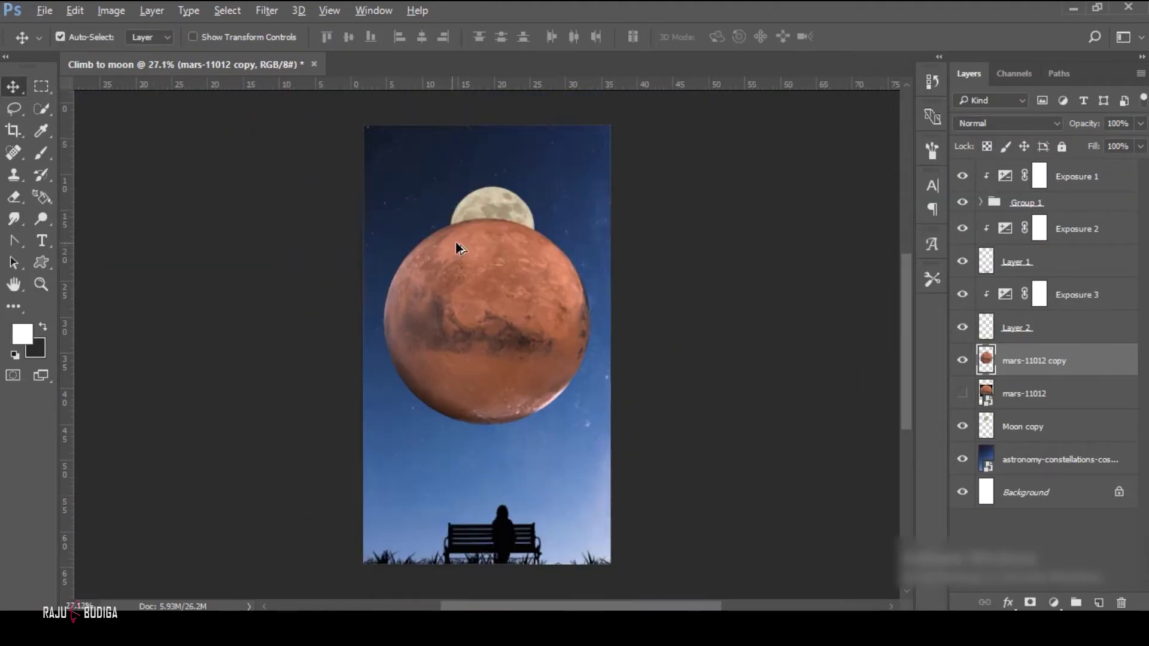
drag(596, 446, 484, 479)
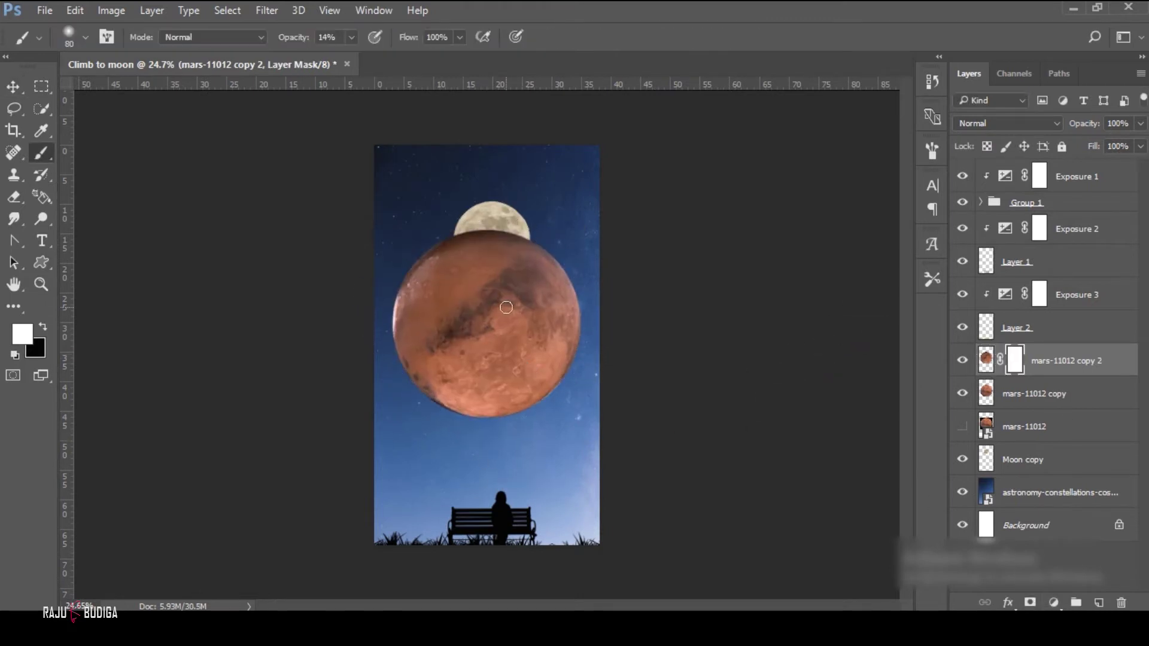
key(x)
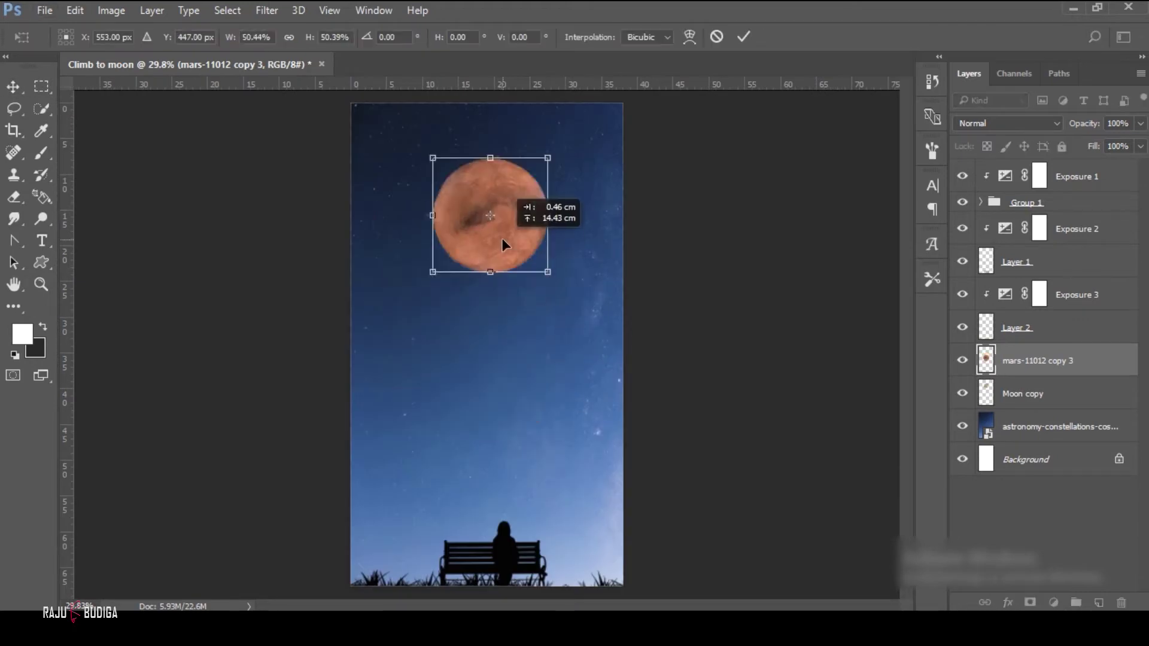
drag(564, 401, 574, 396)
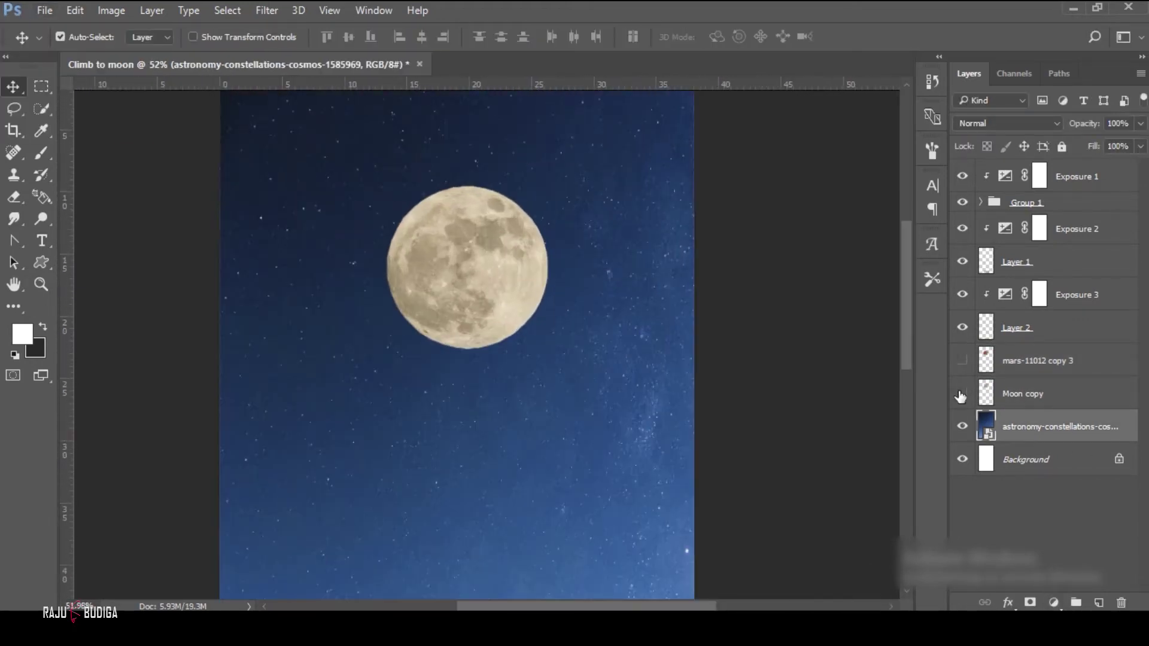
Add a clipped Hue/Saturation layer to grey the moon, plus a Solid Color fill layer.
click(1017, 399)
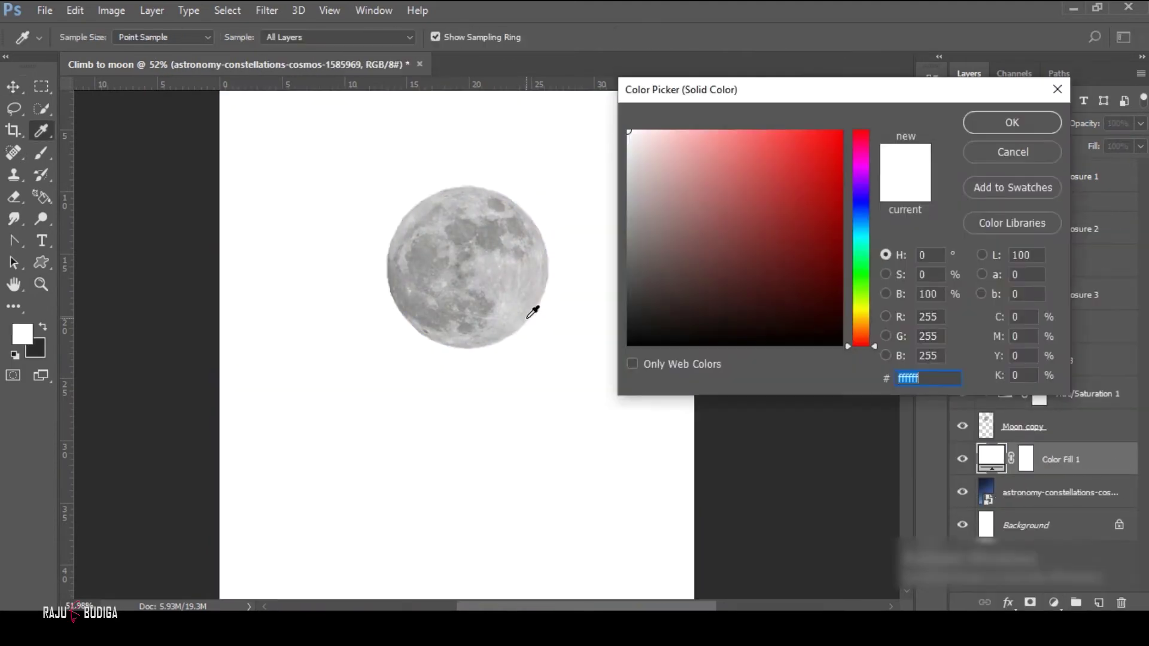
click(638, 158)
click(1012, 122)
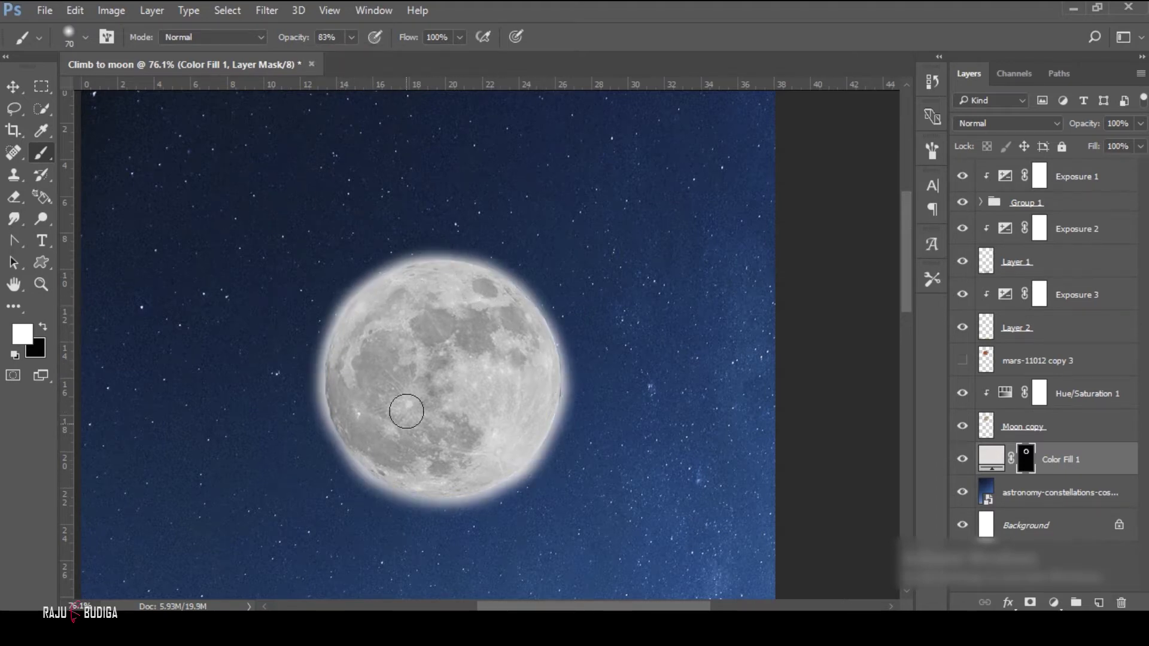
Paint the fill's mask into a soft white glow around the moon, and add an Exposure layer above Group 2.
scroll(406, 411, down, 1)
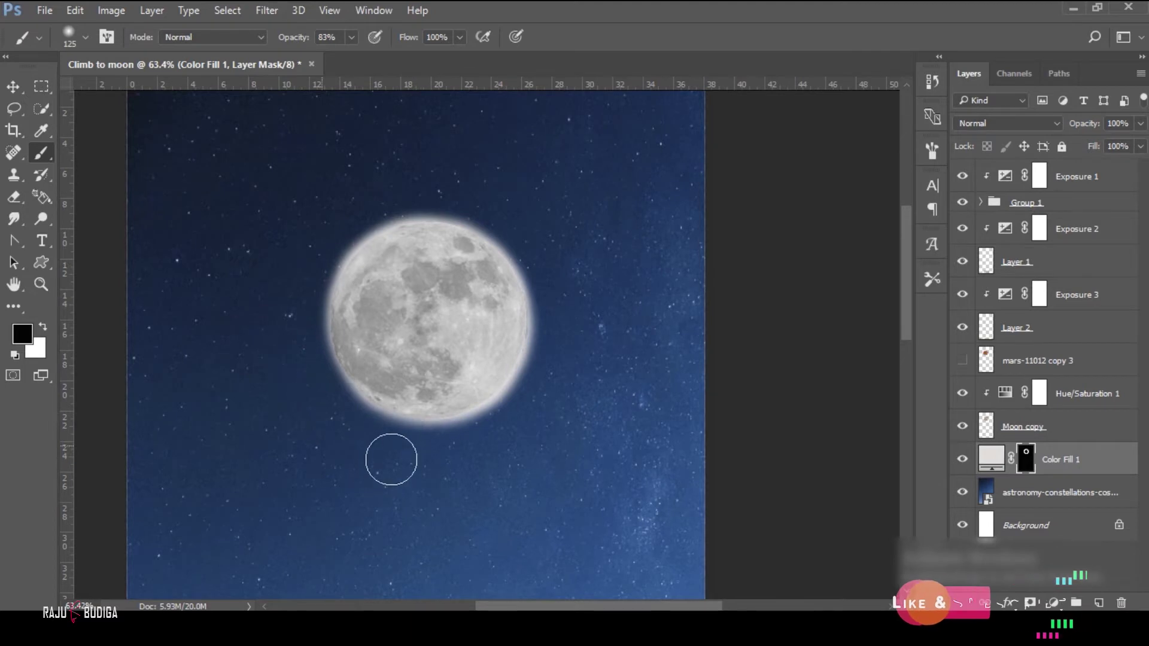
scroll(427, 180, down, 1)
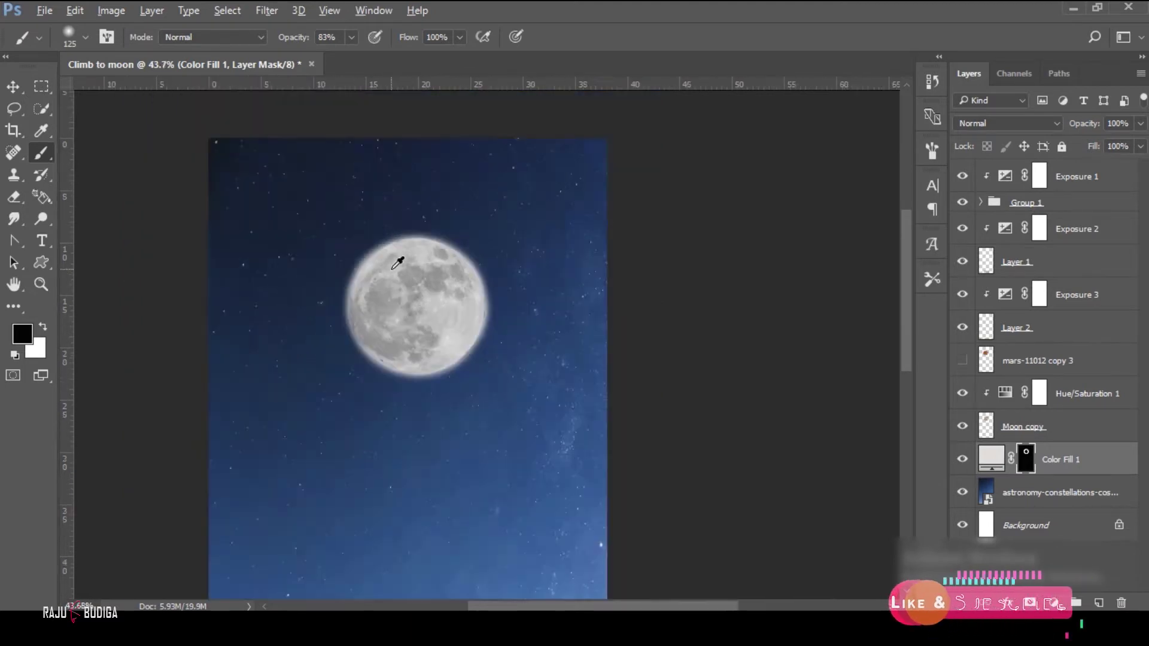
scroll(398, 257, up, 2)
key(x)
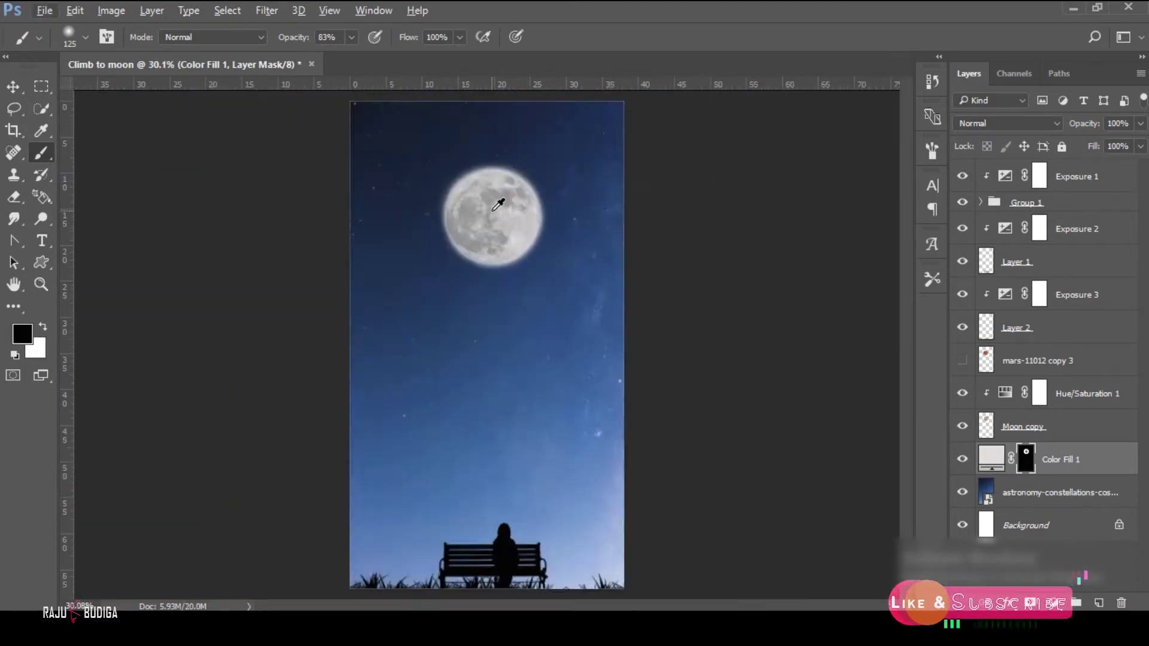
click(997, 360)
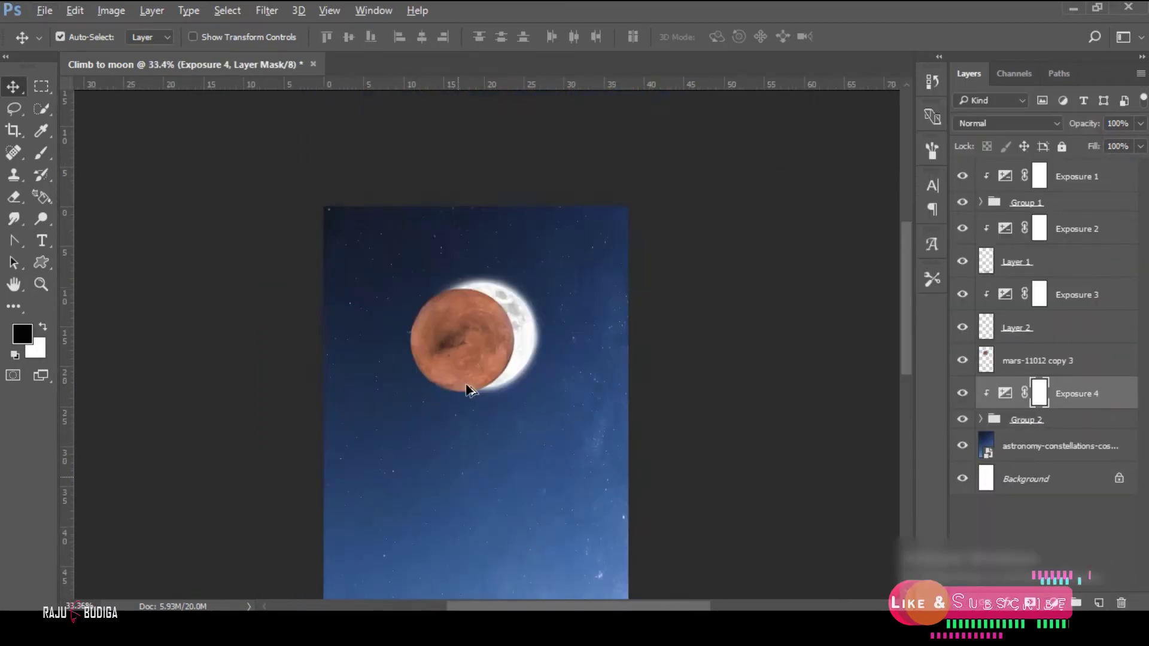
Shift Mars over the moon's dark side, recolour it bluer and darker via Hue/Saturation, and add Exposure.
drag(496, 348, 518, 329)
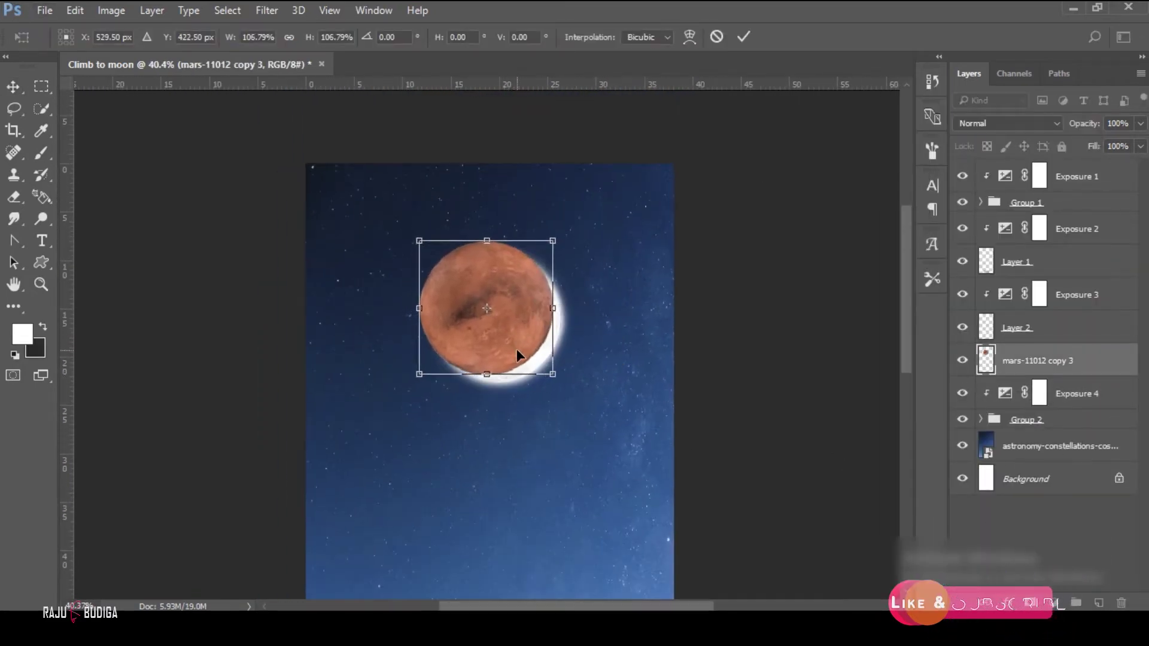
click(1014, 393)
drag(803, 312, 900, 311)
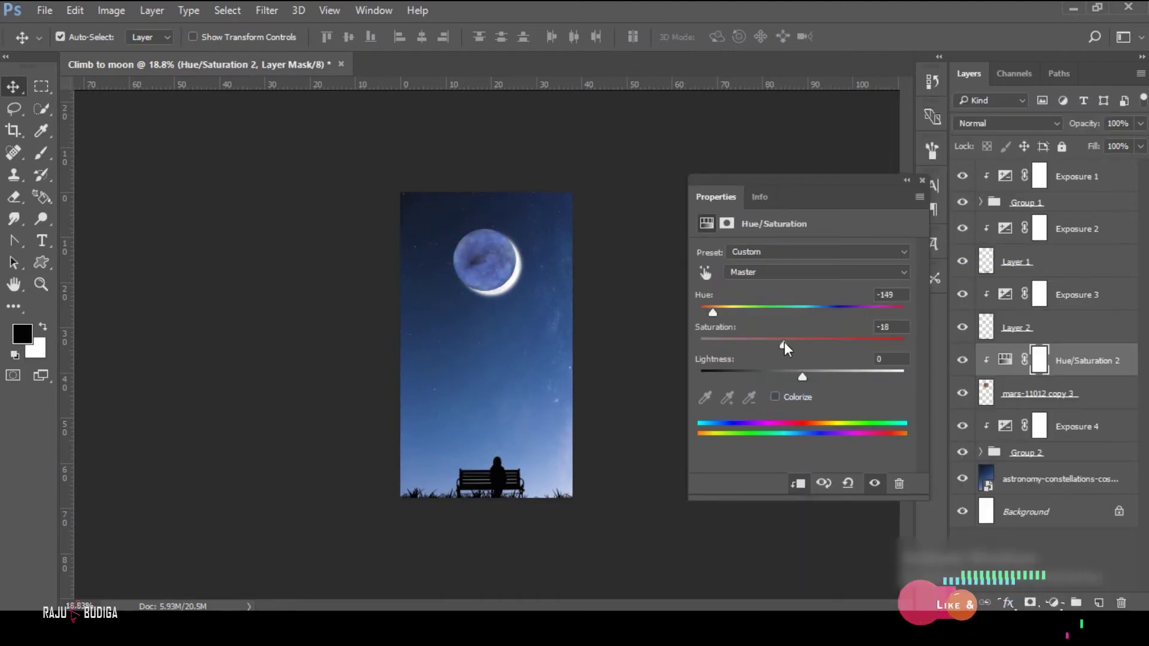
drag(717, 311, 713, 310)
drag(799, 374, 764, 375)
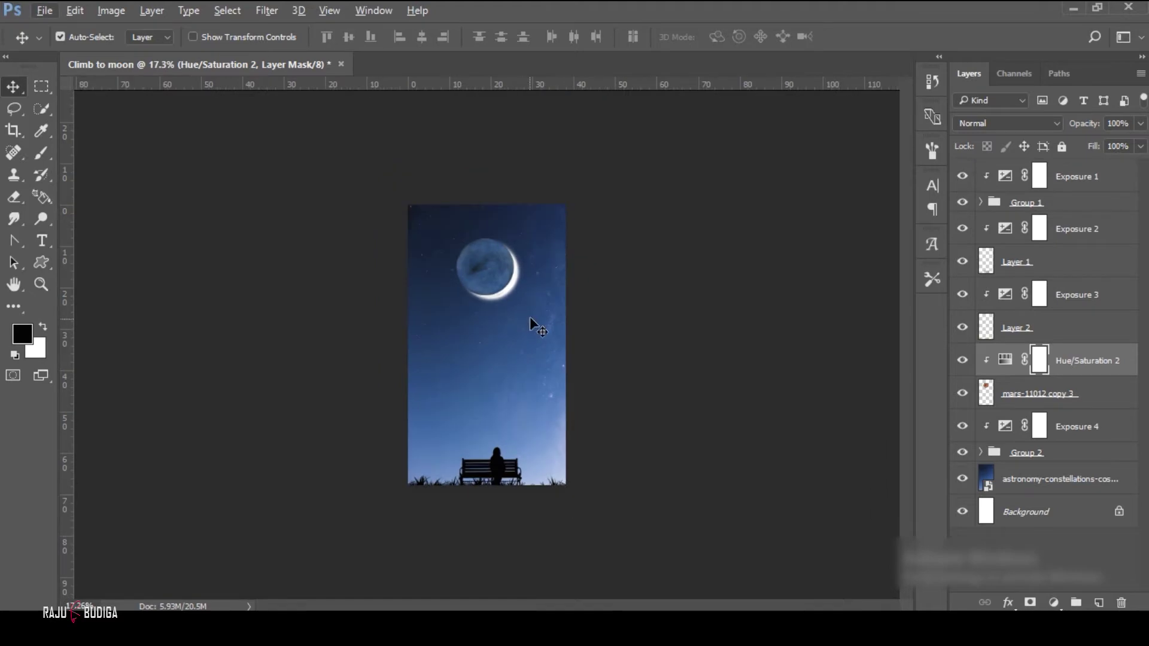
click(1005, 355)
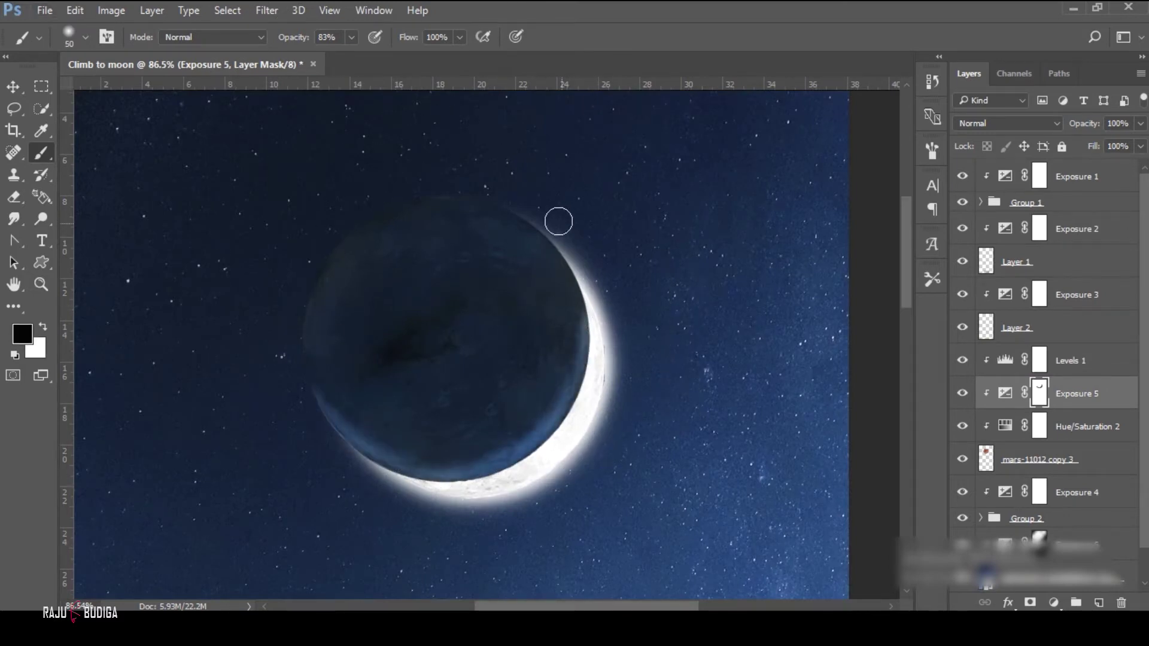
Paint the Exposure 5 mask with a soft brush to shade the moon's lower-left edge.
scroll(500, 195, up, 2)
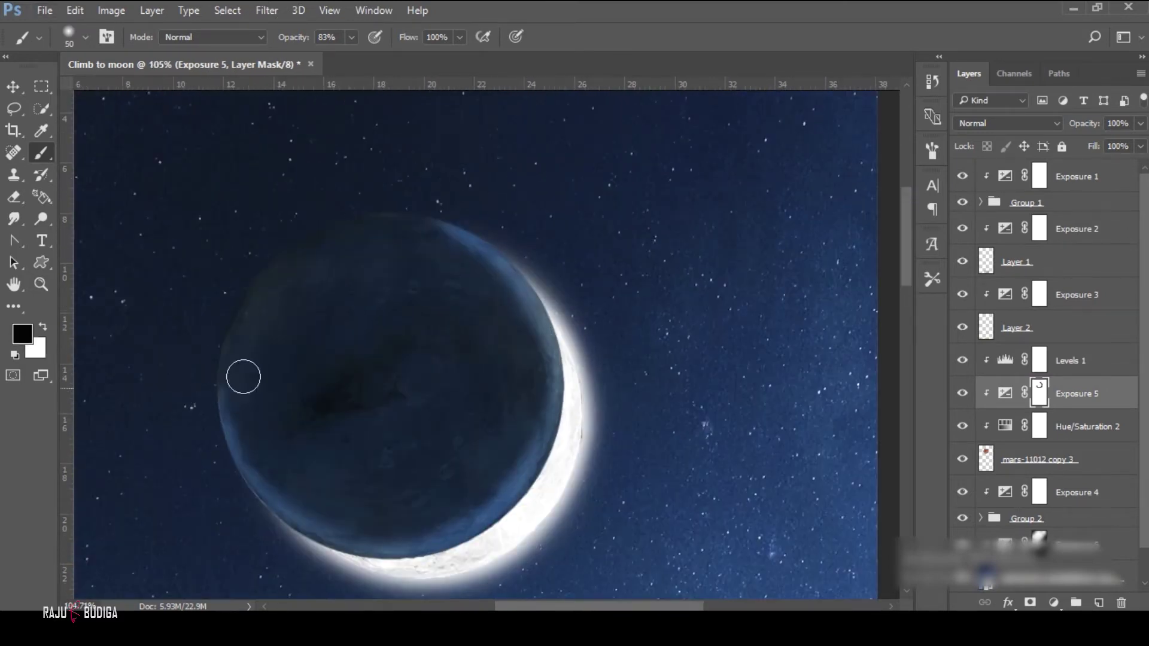
key(x)
drag(329, 488, 574, 410)
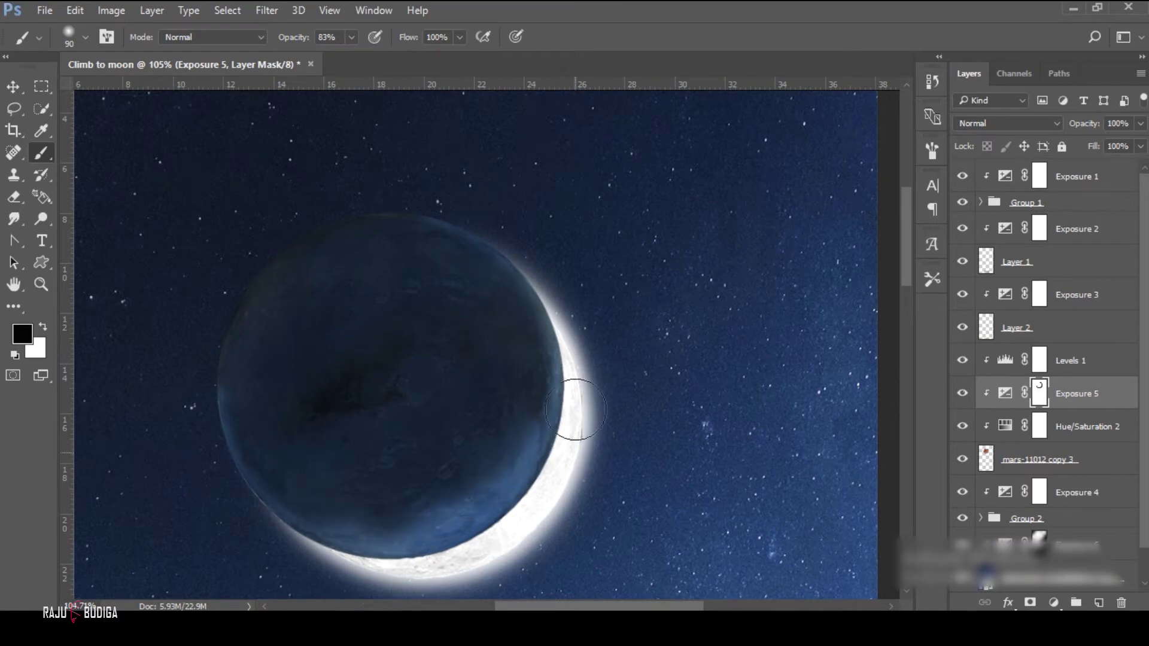
scroll(534, 492, down, 3)
scroll(363, 408, up, 2)
key(bracketleft)
key(bracketleft)
key(bracketleft)
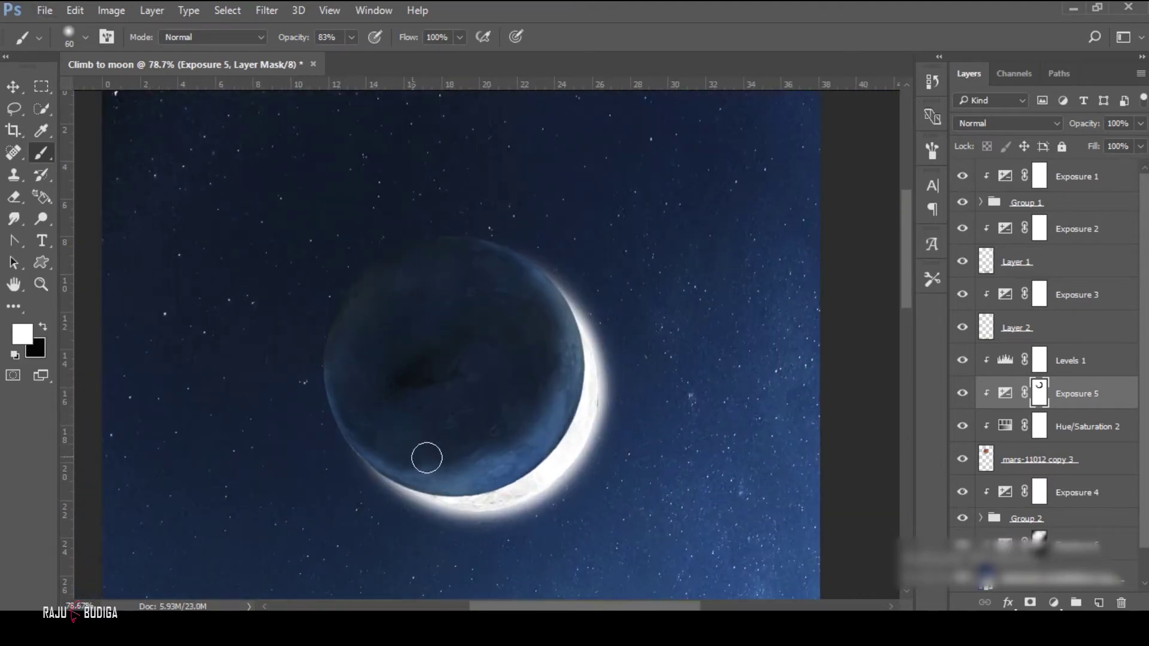
scroll(533, 298, down, 3)
scroll(457, 367, up, 2)
key(bracketright)
key(bracketright)
key(bracketright)
key(x)
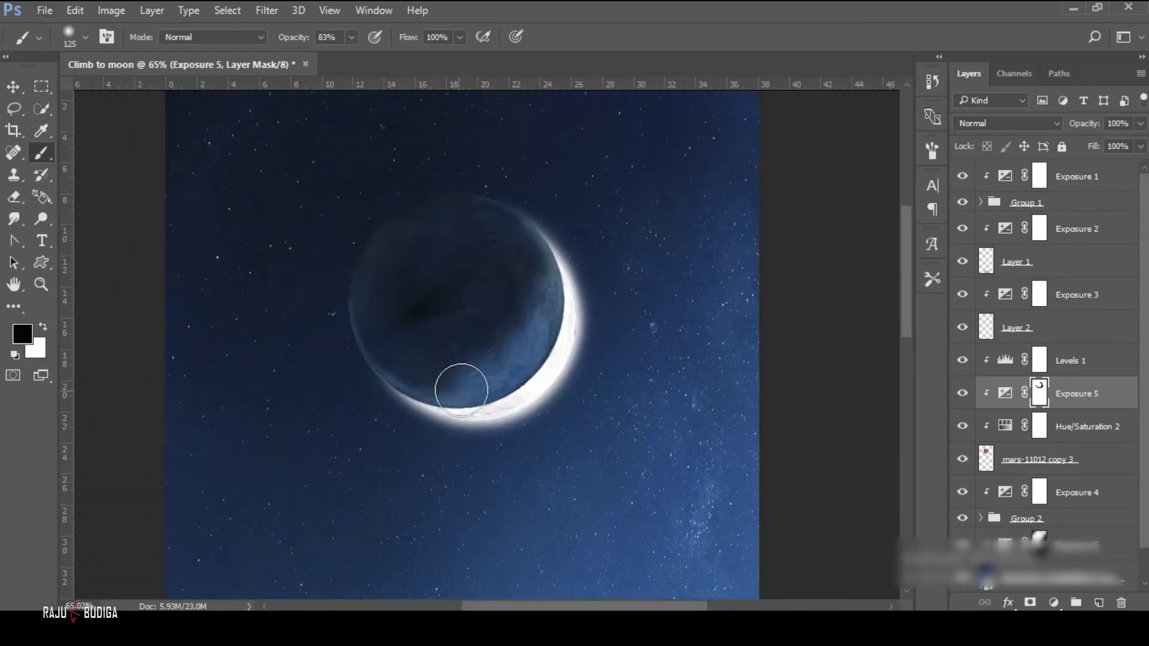
key(x)
scroll(419, 359, down, 3)
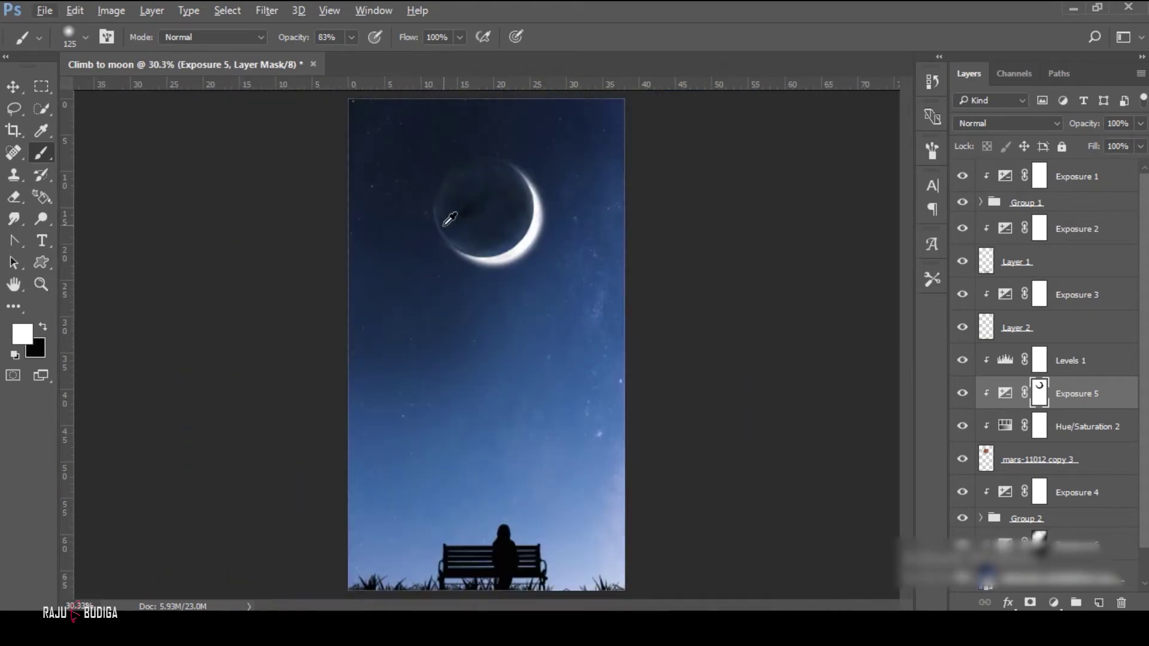
scroll(394, 375, up, 2)
scroll(535, 194, down, 3)
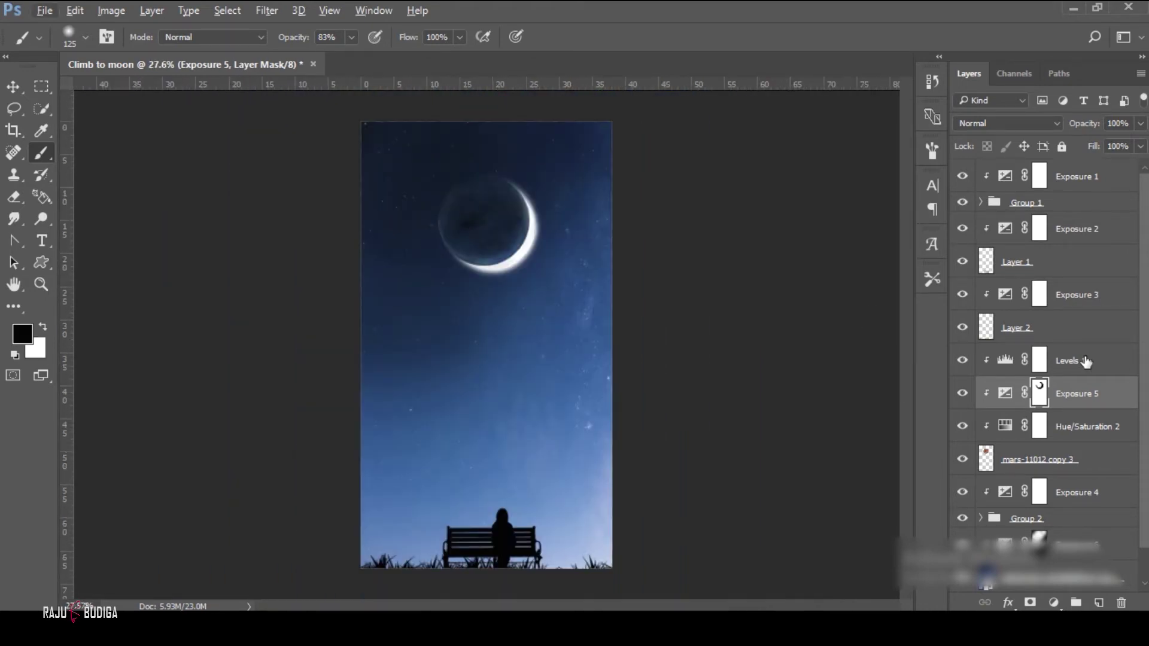
Add Exposure 7 with a black mask, paint the glowing crescent edge, and touch up Exposure 5's mask.
right_click(1009, 466)
click(1030, 389)
key(x)
scroll(500, 320, up, 3)
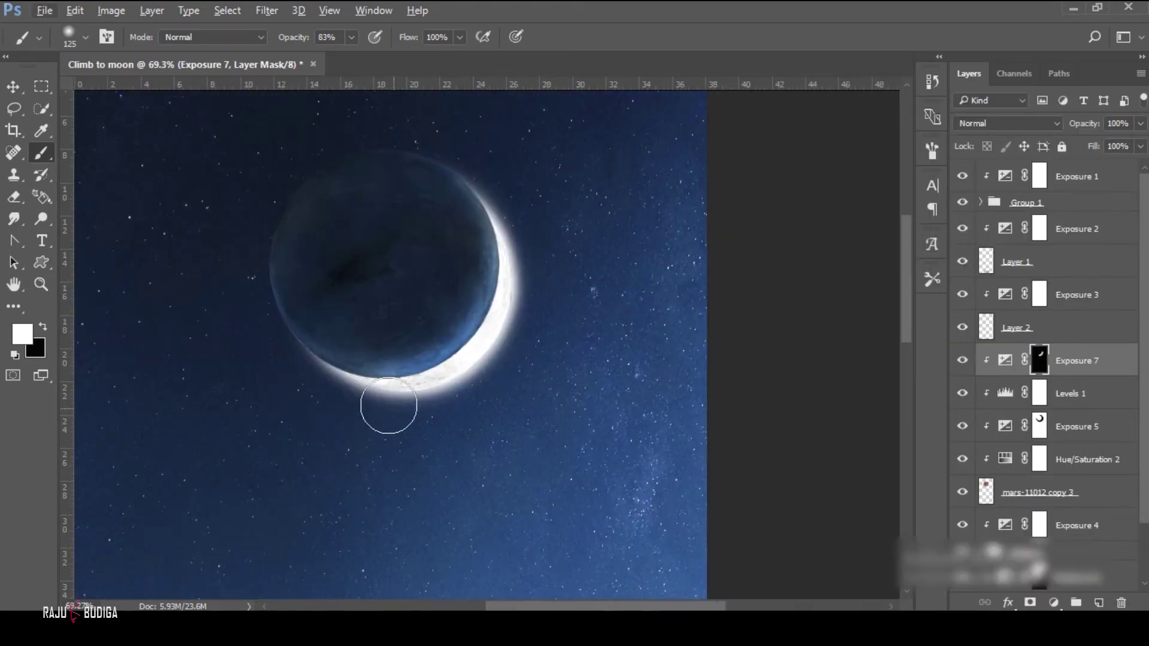
scroll(520, 260, down, 1)
scroll(493, 200, down, 1)
scroll(417, 219, down, 1)
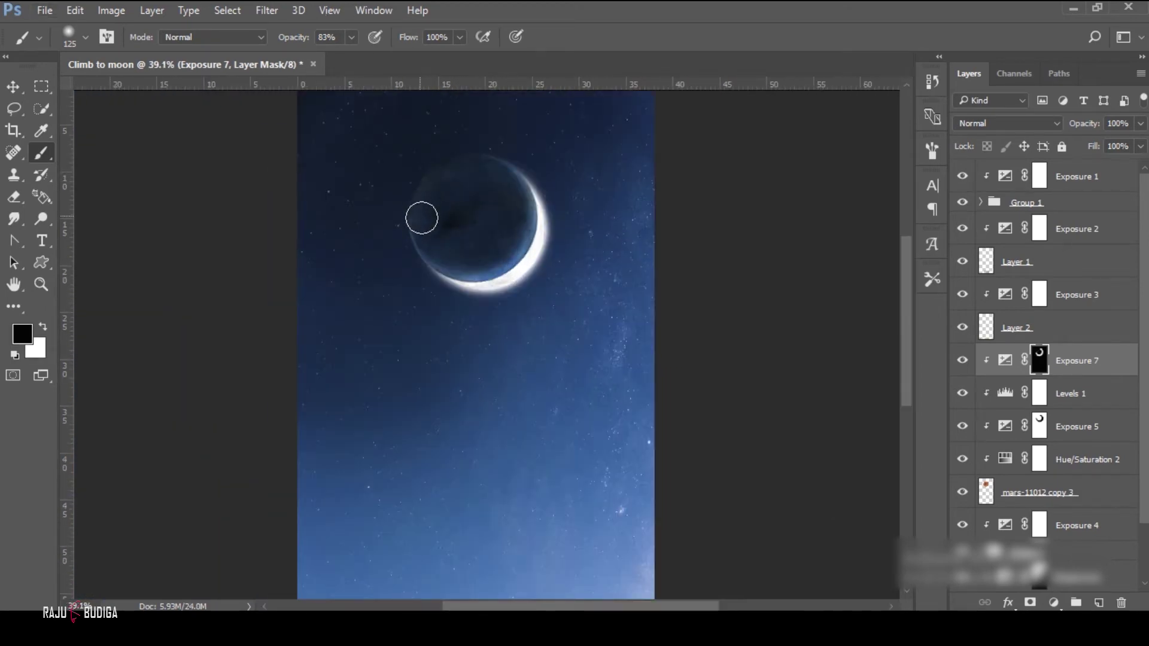
scroll(551, 209, right, 1)
key(alt+bracketleft)
key(alt+bracketleft)
key(x)
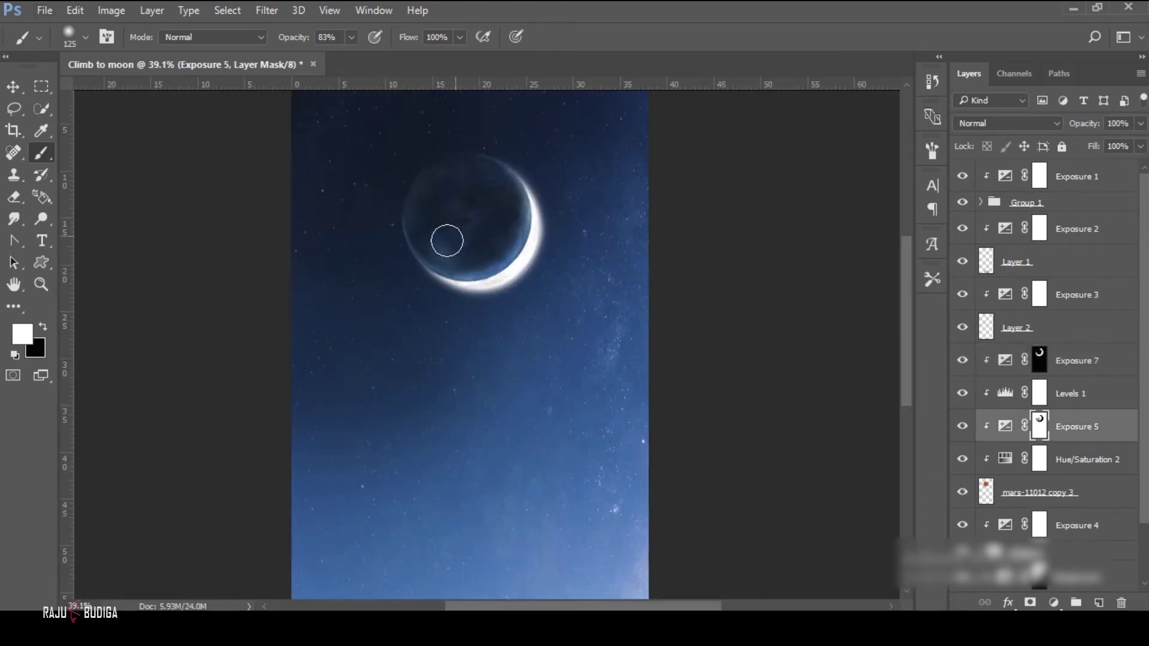
scroll(482, 179, down, 2)
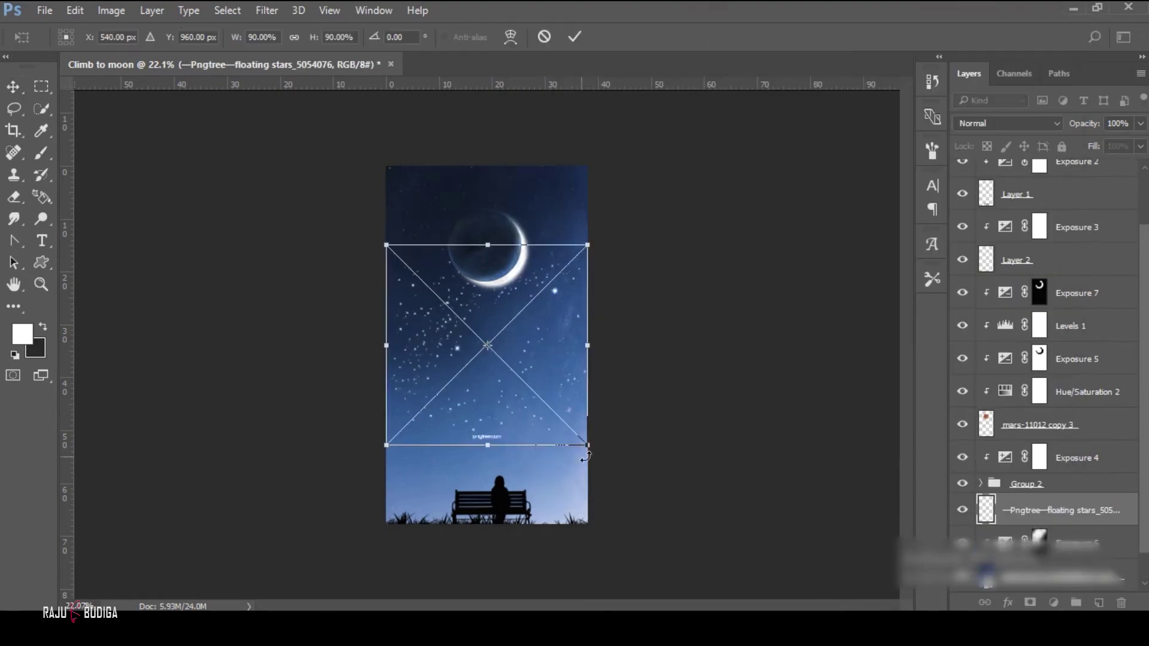
Place the floating stars enlarged and rotated over the sky, and mask them out over the lower image.
mouse_move(586, 450)
mouse_down()
mouse_move(674, 487)
mouse_move(534, 381)
mouse_move(527, 428)
mouse_up()
key(Return)
click(1030, 602)
key(b)
key(x)
key(bracketright)
key(bracketright)
key(bracketright)
drag(513, 377, 455, 419)
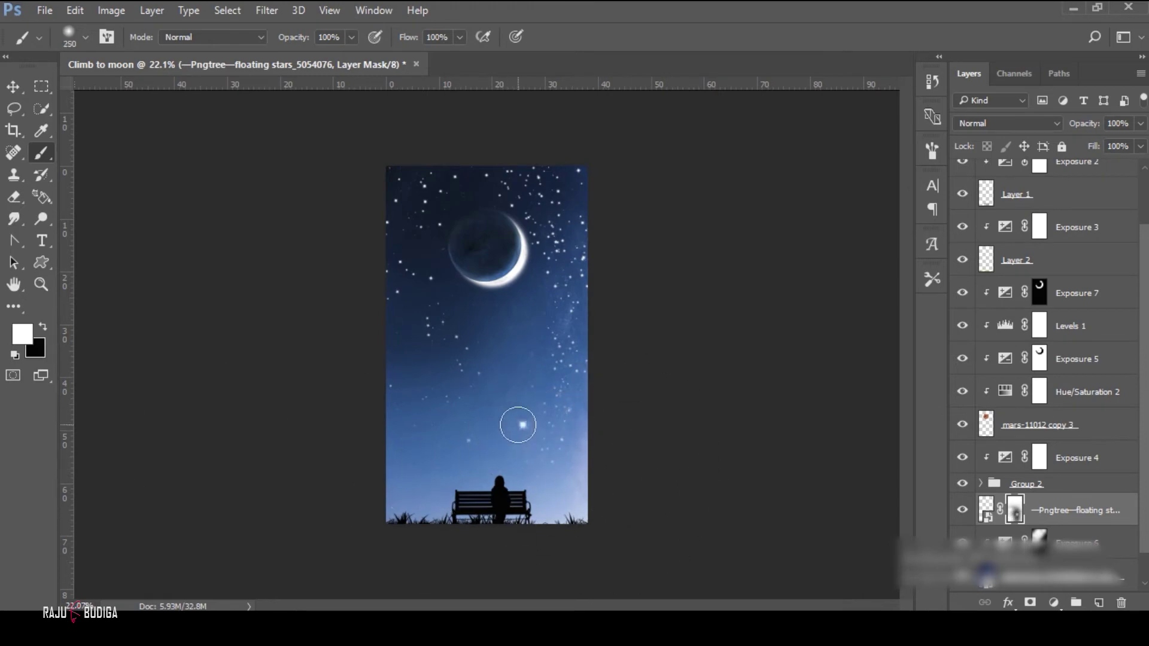
Drag the rope-climbing girl photo into the document.
key(v)
scroll(505, 562, up, 2)
drag(736, 359, 534, 385)
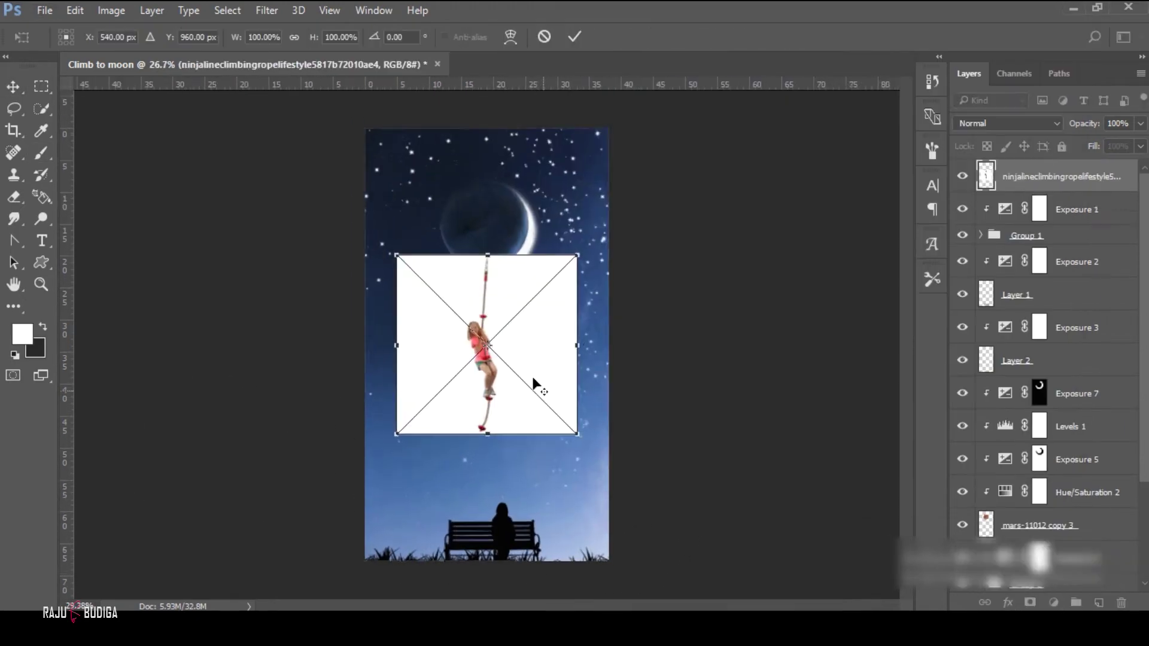
Commit the rope-climber photo and begin selecting the girl with Quick Selection and Polygonal Lasso.
scroll(535, 385, up, 3)
key(Return)
key(w)
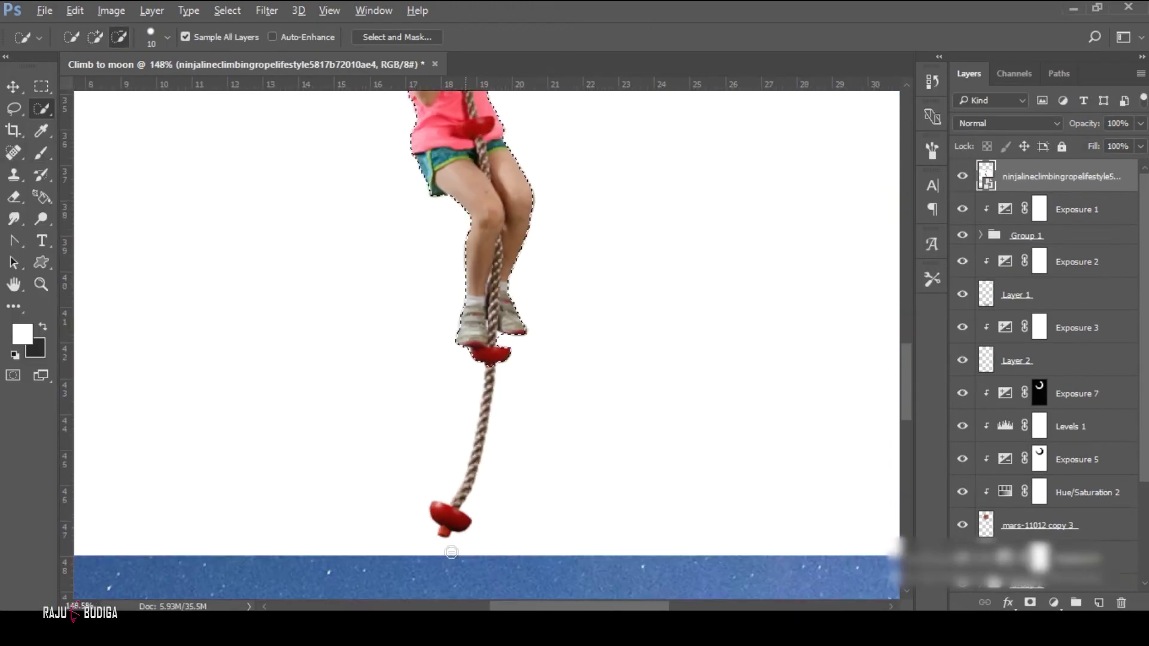
scroll(451, 552, up, 1)
right_click(14, 109)
click(89, 123)
scroll(506, 343, up, 2)
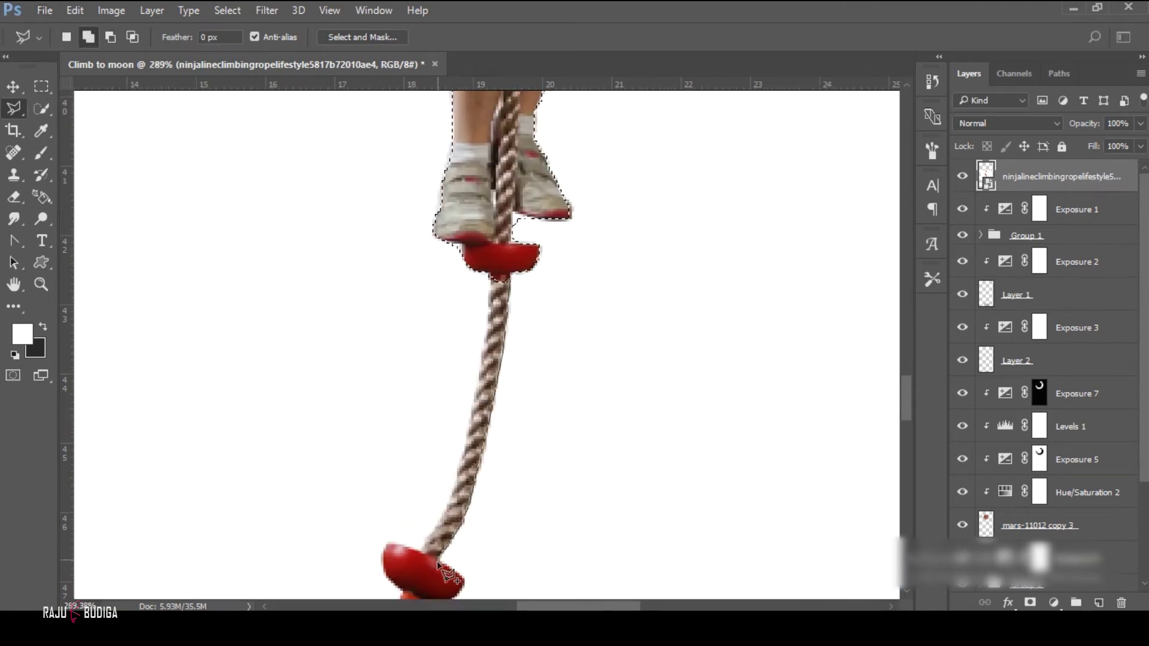
scroll(540, 221, down, 3)
scroll(484, 368, up, 1)
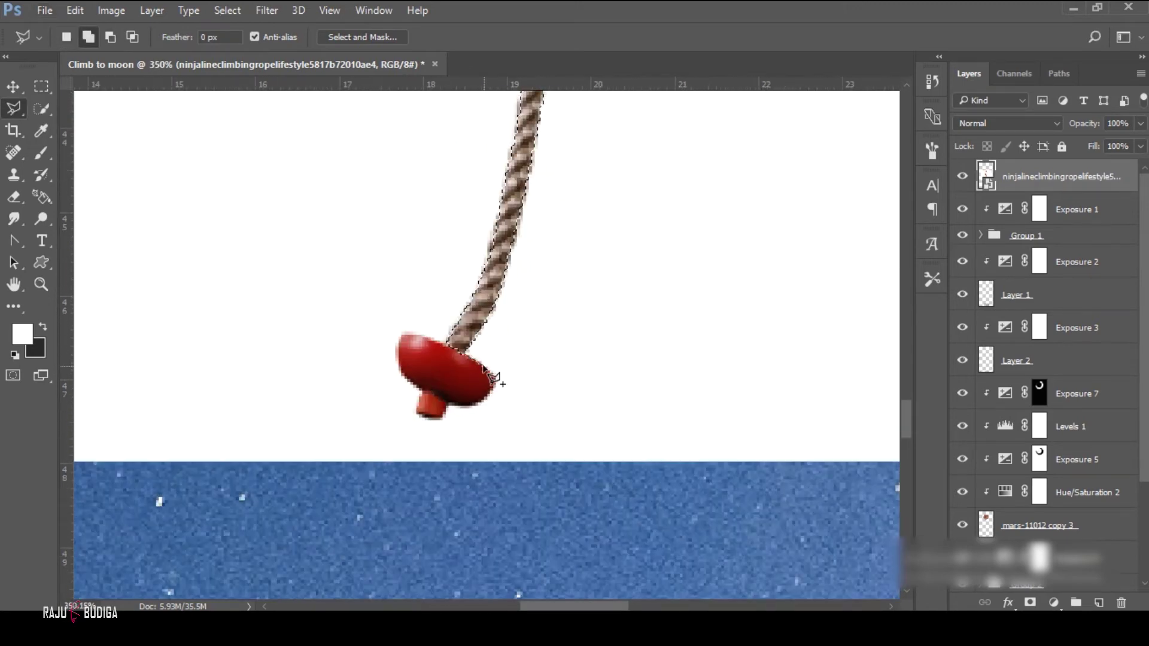
Add the red foothold and the rope loop to the girl's selection.
click(407, 334)
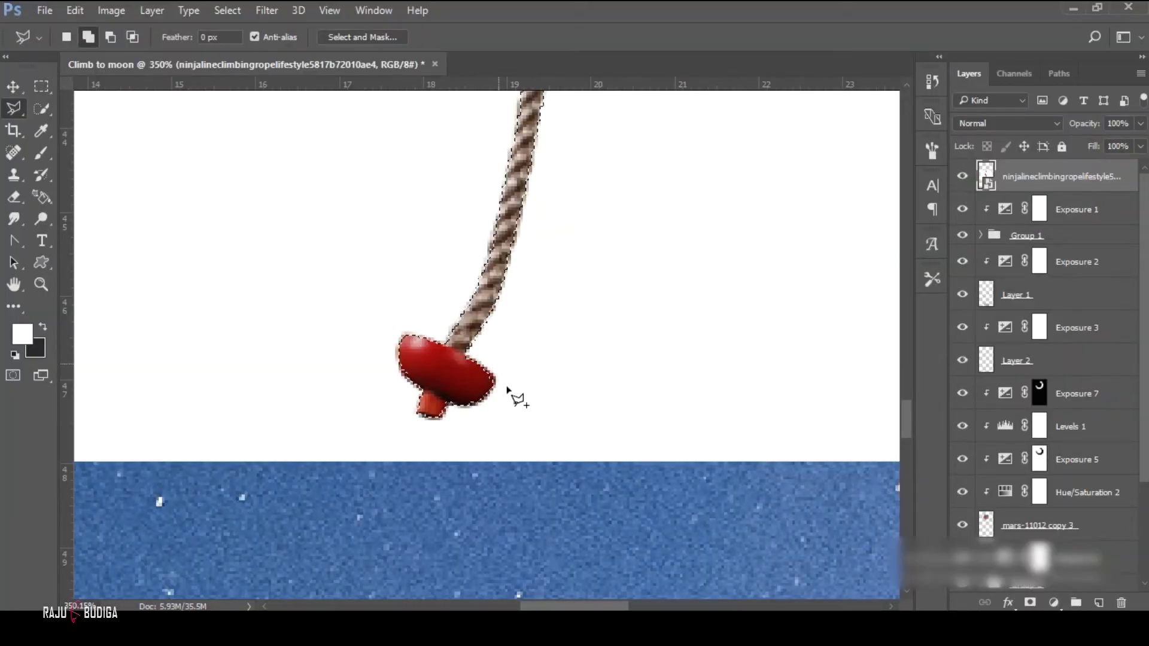
scroll(507, 389, down, 3)
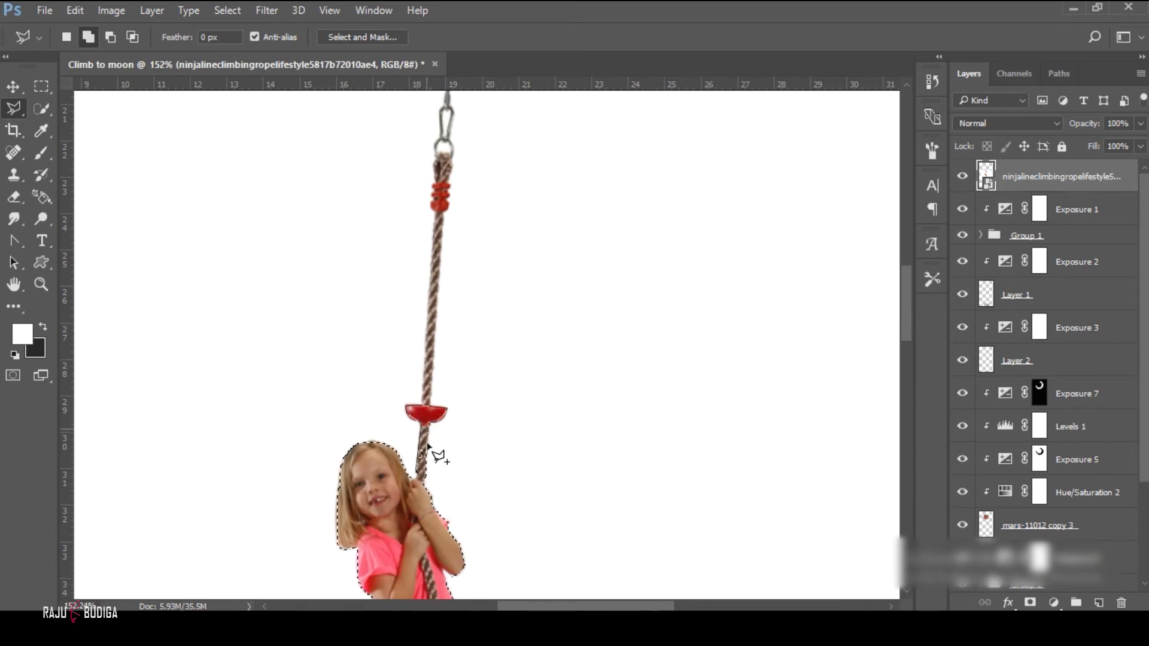
scroll(427, 445, up, 2)
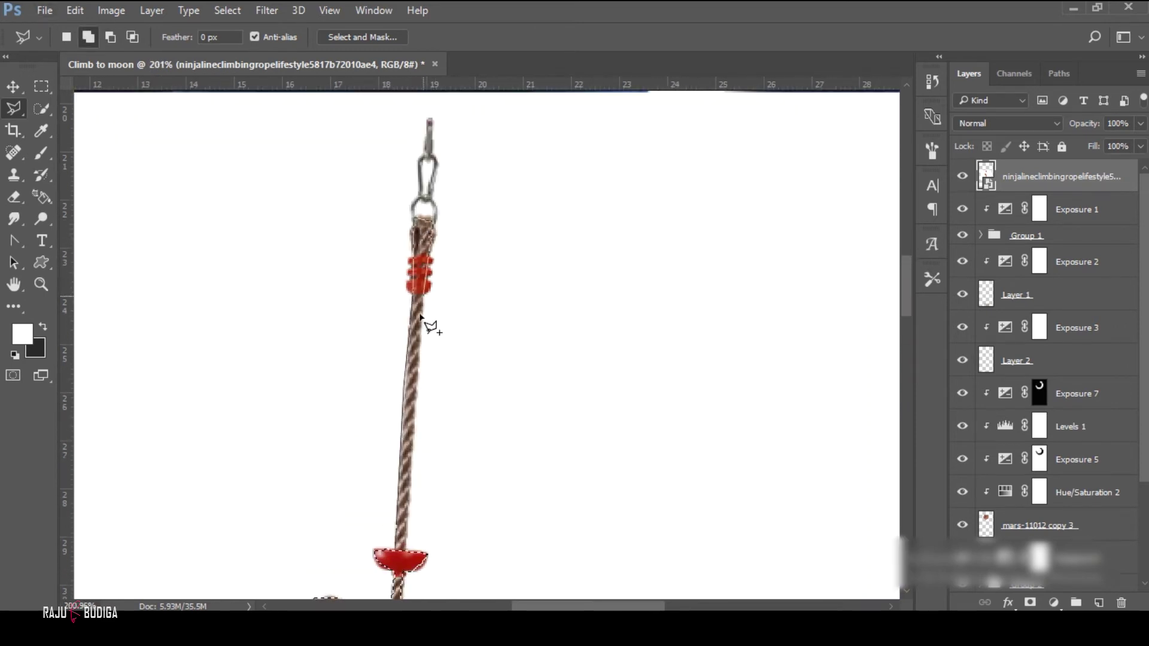
scroll(412, 440, up, 3)
scroll(367, 380, up, 2)
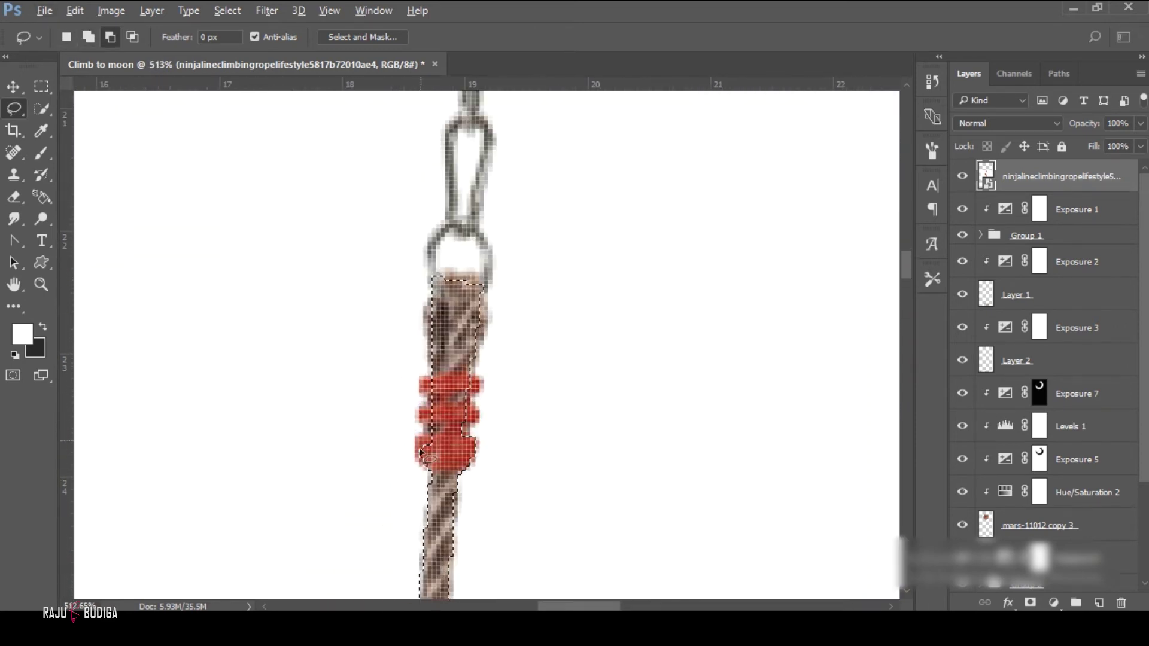
scroll(399, 371, up, 2)
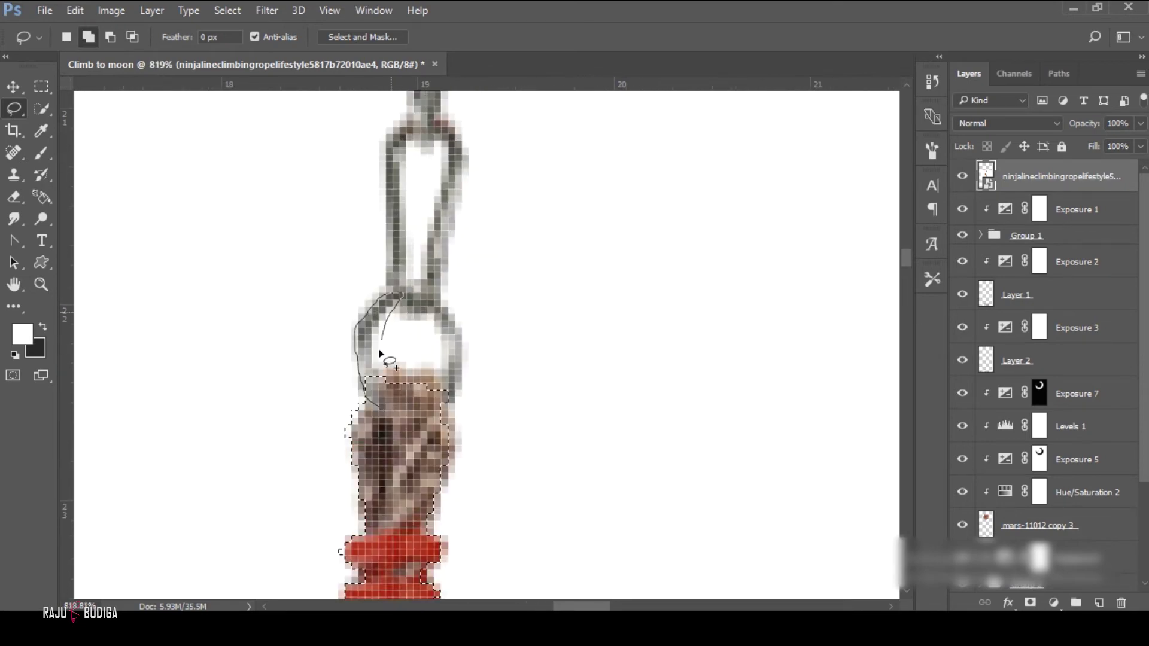
scroll(371, 471, up, 3)
mouse_move(466, 367)
mouse_down()
mouse_move(419, 389)
mouse_move(419, 419)
mouse_up()
scroll(431, 184, down, 5)
scroll(431, 185, down, 3)
scroll(467, 490, up, 3)
scroll(466, 491, down, 5)
scroll(456, 272, up, 5)
scroll(435, 335, down, 3)
Refine the cutout (Smooth 10, Contrast 58%, Shift Edge -1%) and begin free-transforming the girl.
key(alt+ctrl+r)
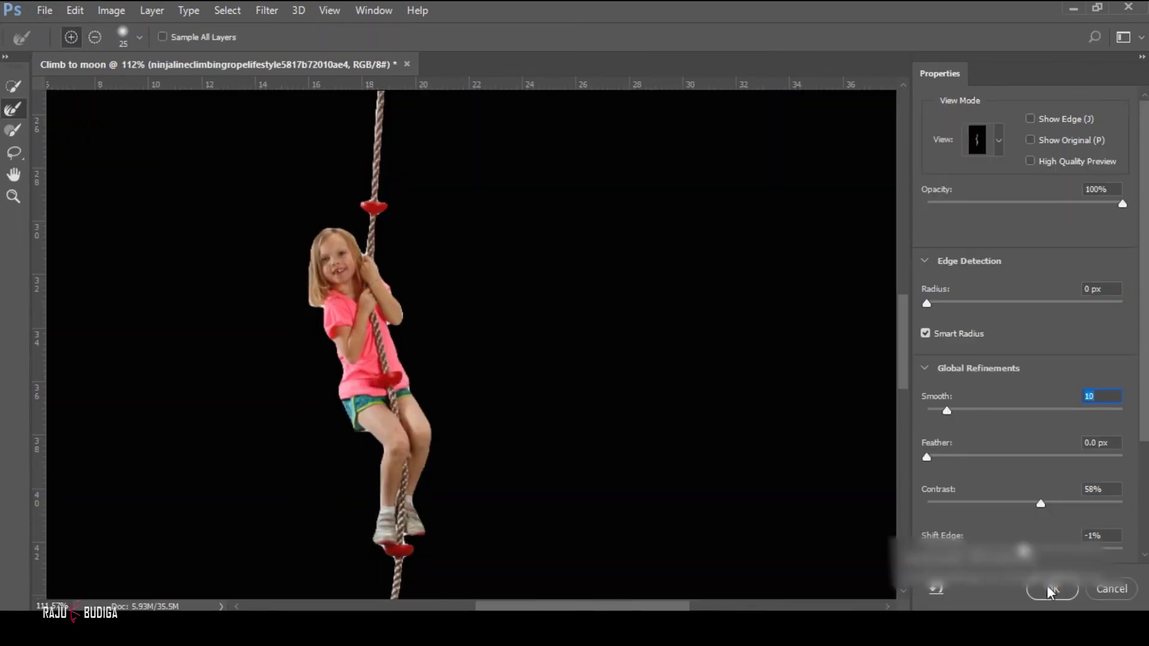
click(1051, 588)
scroll(454, 336, down, 5)
key(ctrl+t)
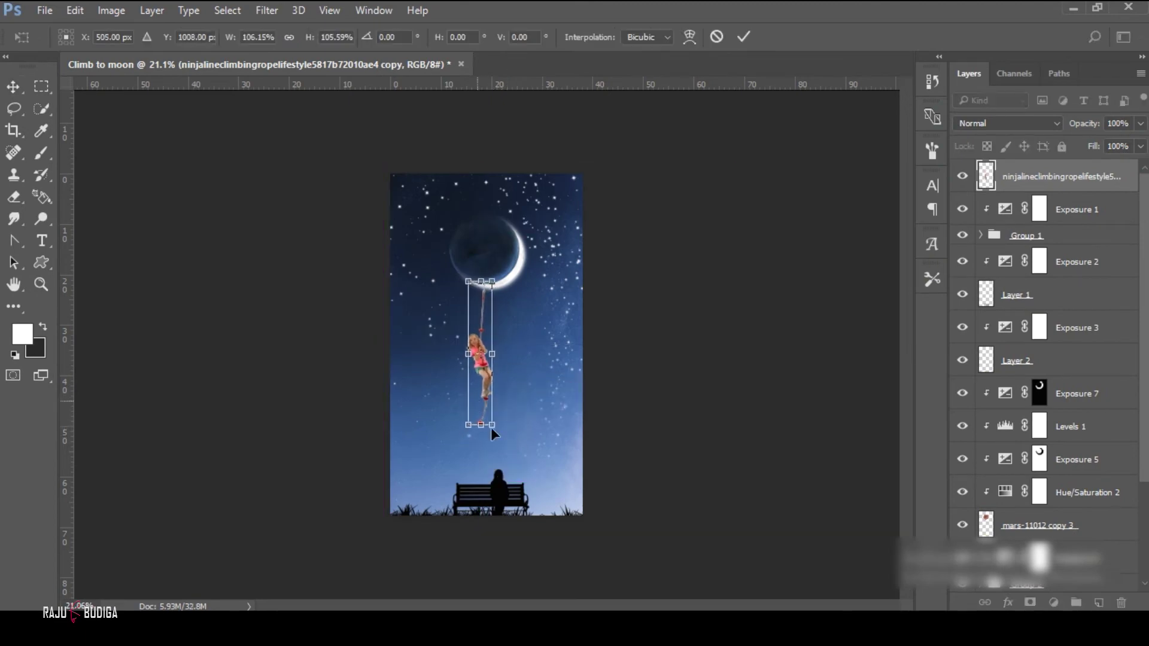
Save the composite as Climb to moon.psd in Photoshop format.
scroll(728, 309, down, 3)
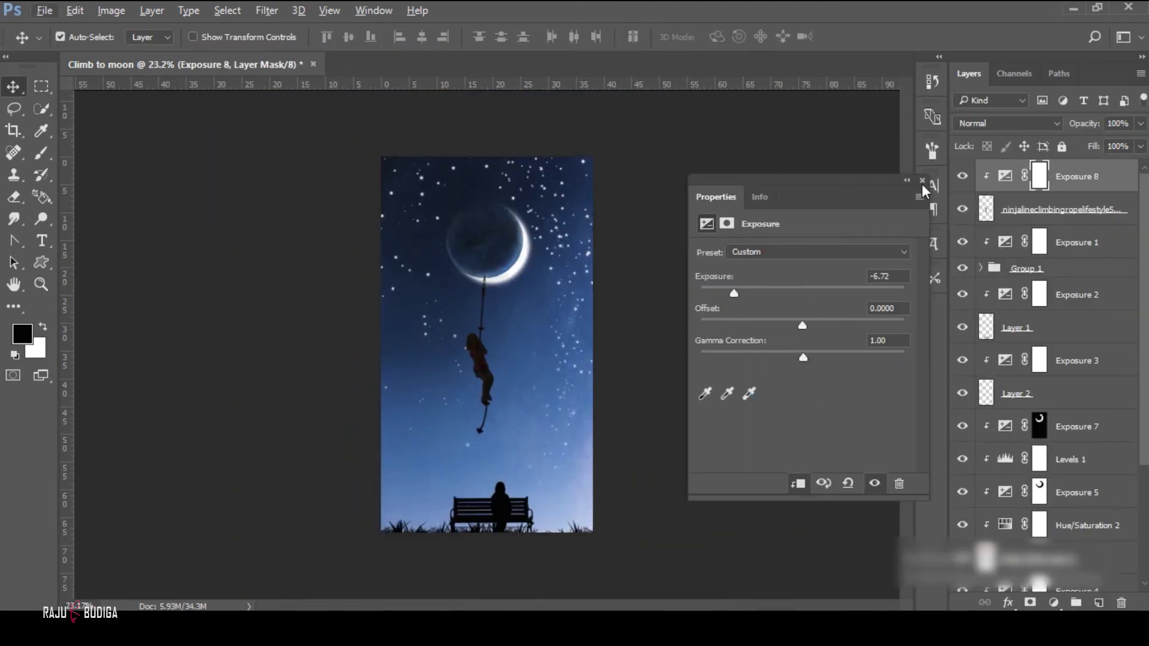
click(922, 180)
key(ctrl+s)
click(685, 520)
click(755, 193)
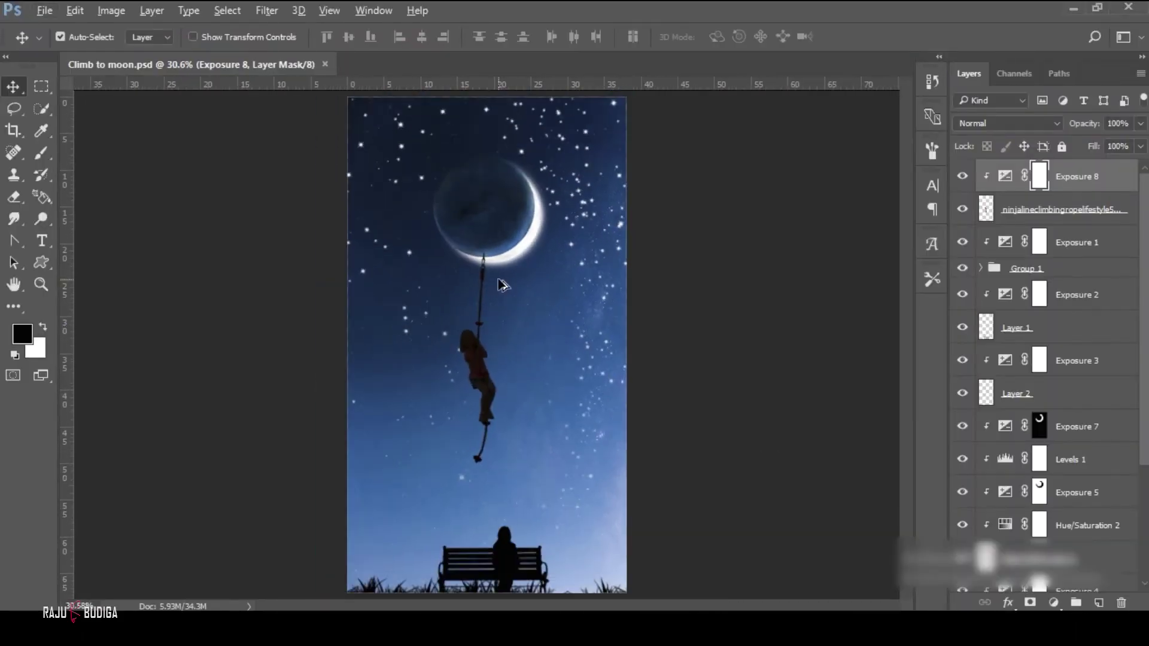
Add a Hue/Saturation adjustment of +180 above the climbing girl's layer.
scroll(496, 332, up, 3)
click(1059, 209)
click(1053, 602)
click(1010, 395)
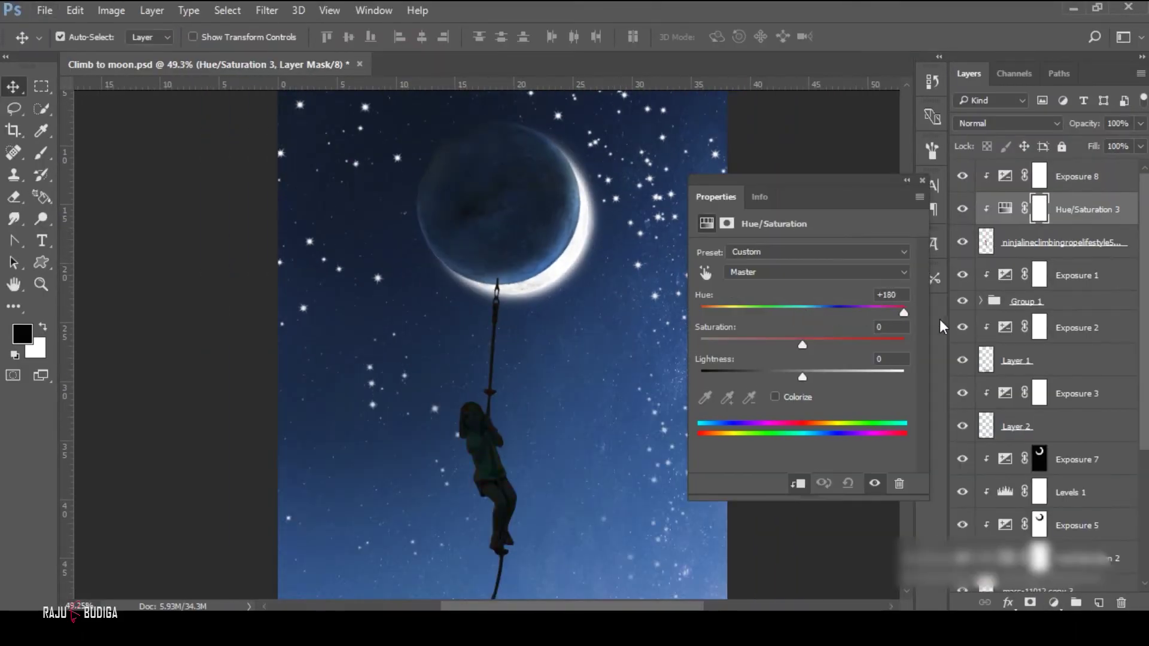
scroll(542, 340, up, 3)
click(926, 183)
Target the Exposure 8 mask with the brush and group the climbing girl's layers into Group 3.
key(alt+bracketright)
key(b)
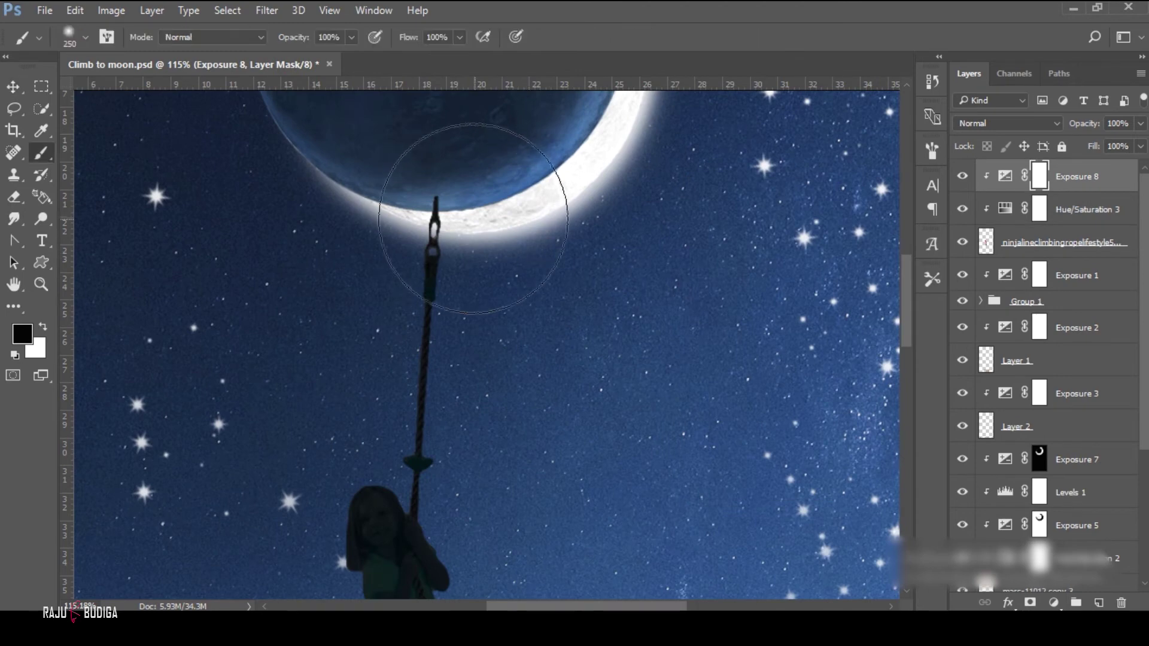
scroll(483, 284, down, 3)
scroll(484, 284, down, 2)
key(x)
ctrl+click(499, 233)
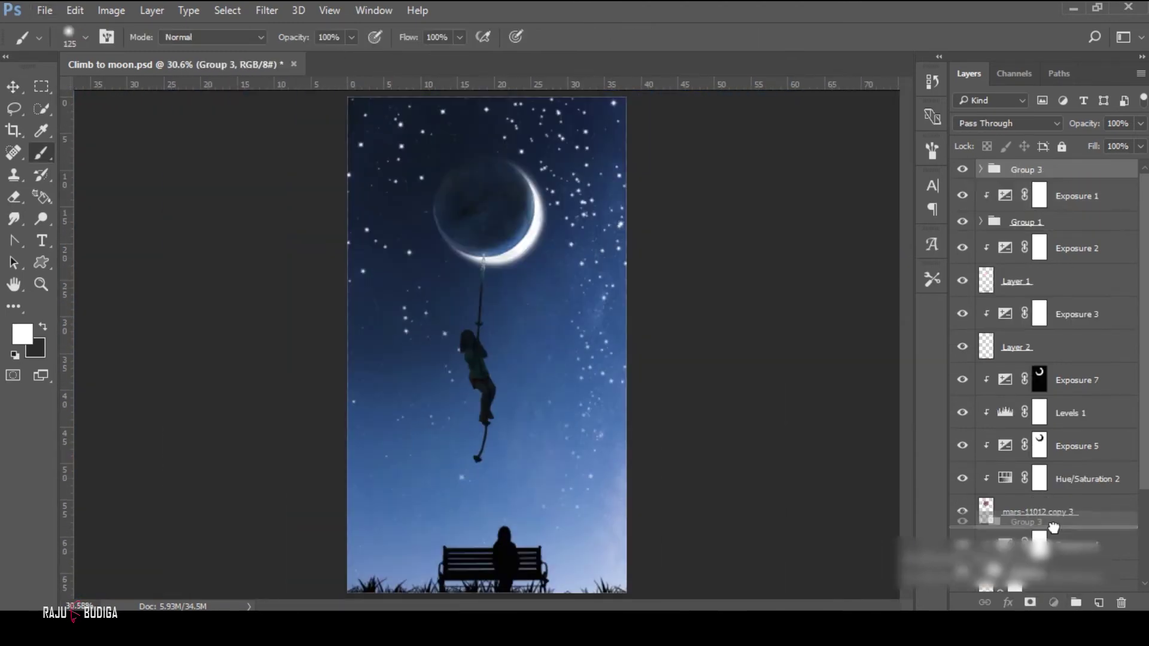
Move Group 3 below the Pngtree stars layer and scale up the climbing girl slightly.
scroll(498, 232, up, 1)
drag(1026, 398, 1026, 494)
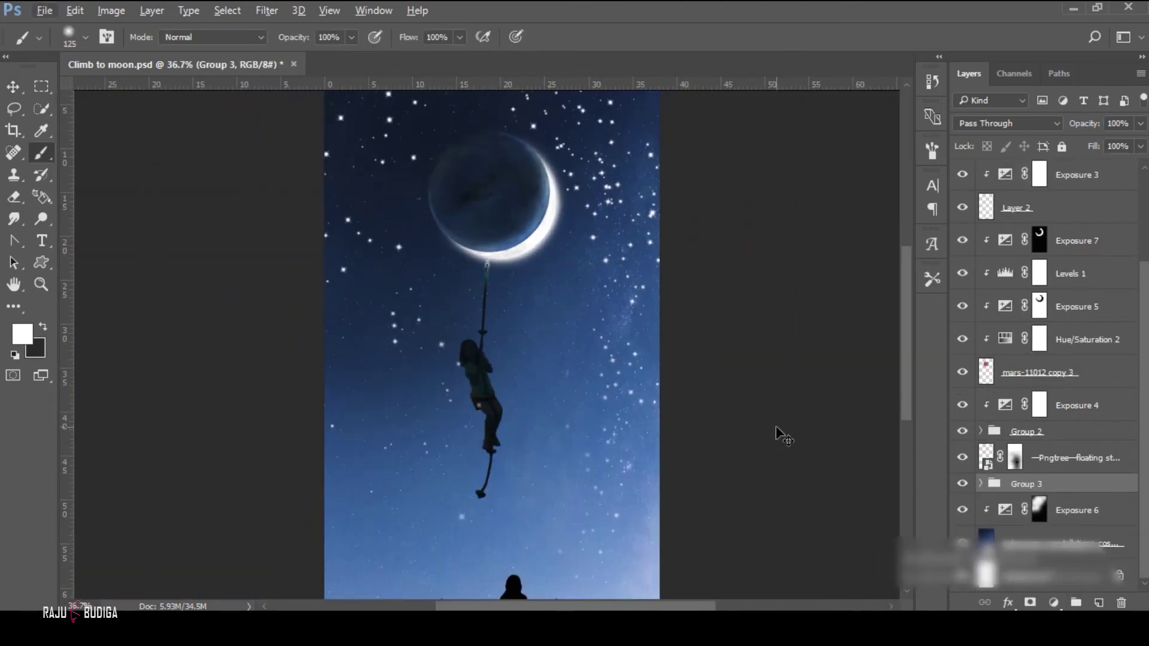
key(ctrl+t)
scroll(503, 308, up, 4)
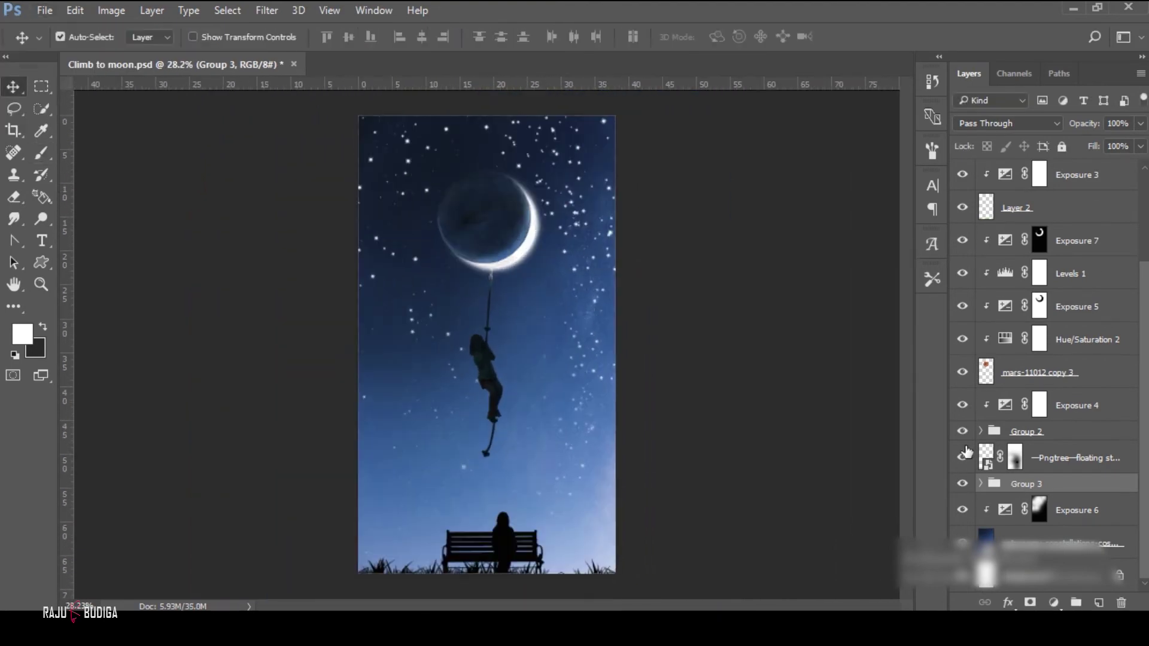
scroll(1036, 299, up, 3)
Lower Group 1's Exposure 1 adjustment to -9.71.
click(1036, 202)
double_click(1039, 176)
drag(803, 287, 728, 294)
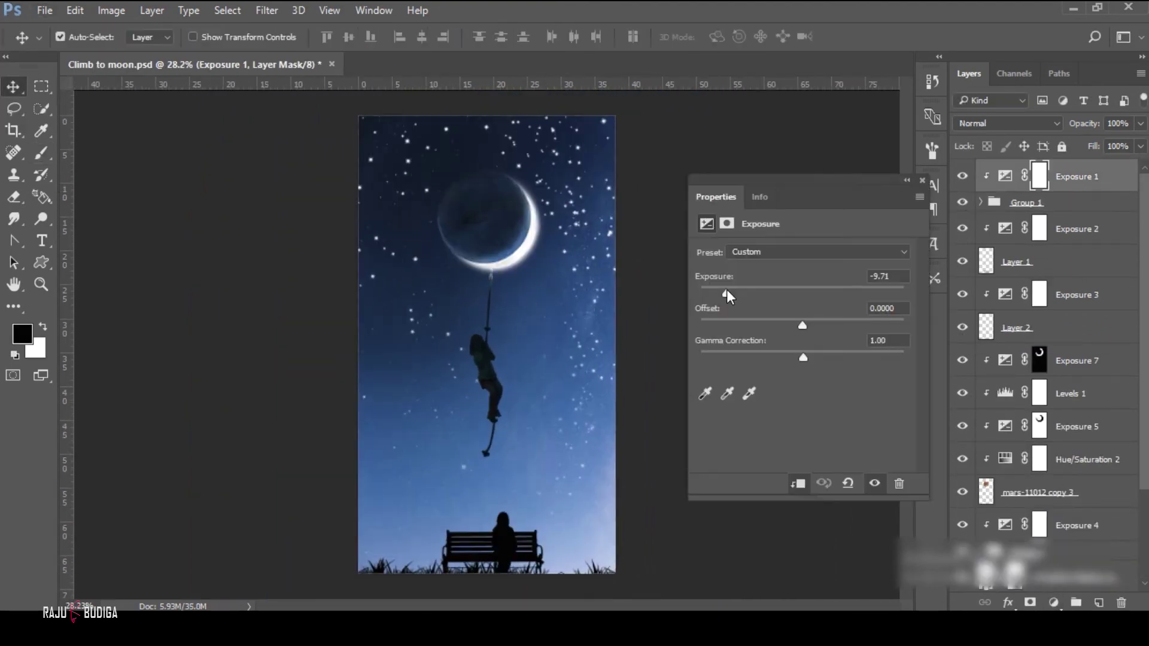
scroll(522, 574, up, 3)
Paint the mask with a low-opacity brush to lighten the grass and the climbing girl's upper body.
key(b)
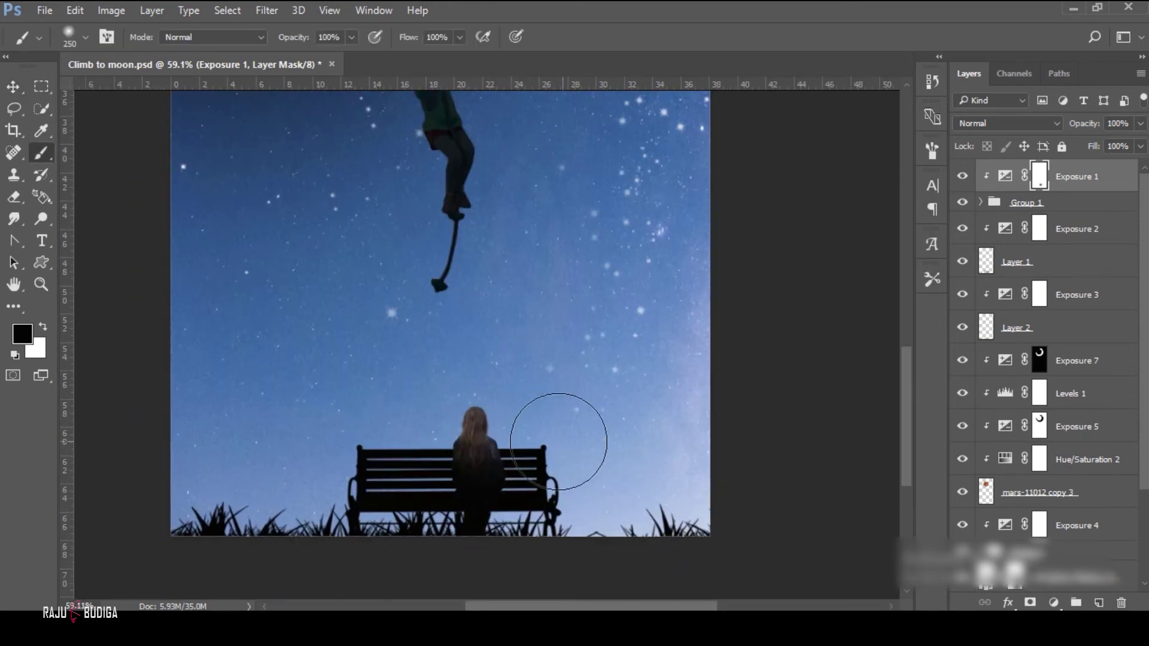
click(478, 434)
key(x)
scroll(479, 426, down, 1)
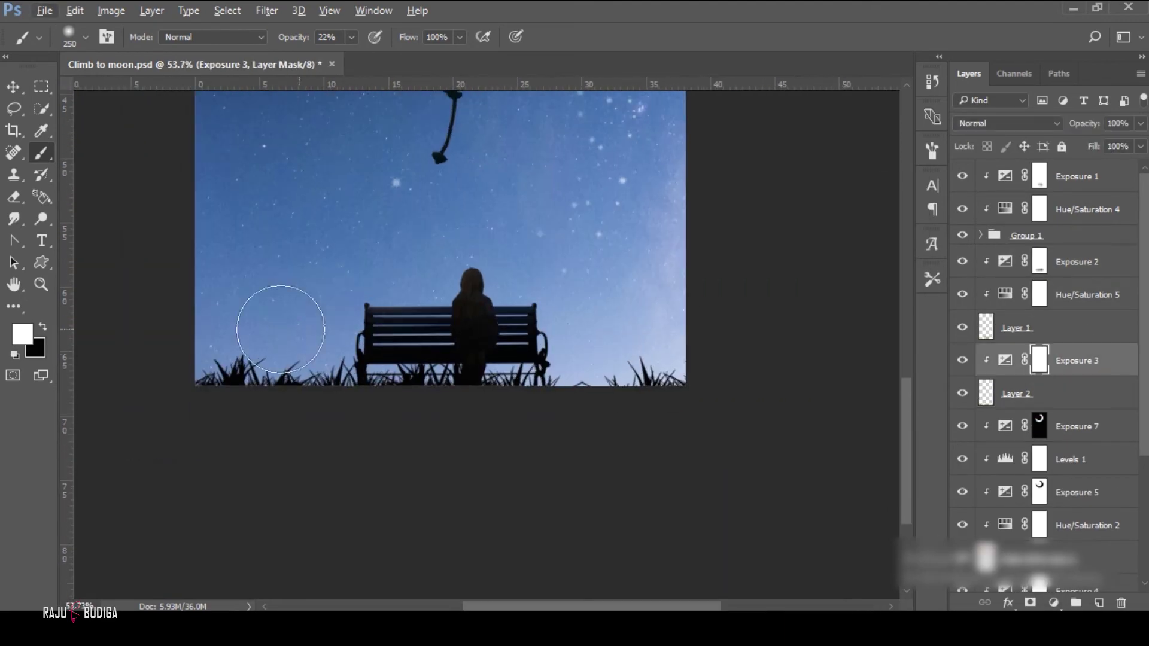
key(x)
drag(280, 330, 646, 326)
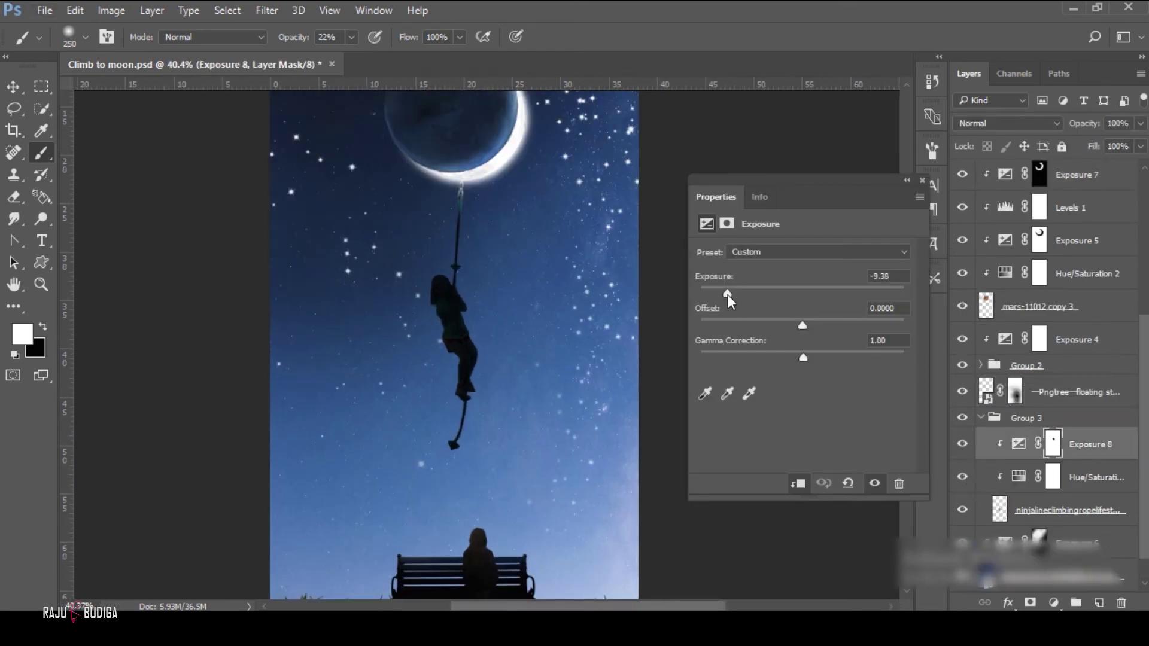
drag(446, 281, 451, 311)
key(x)
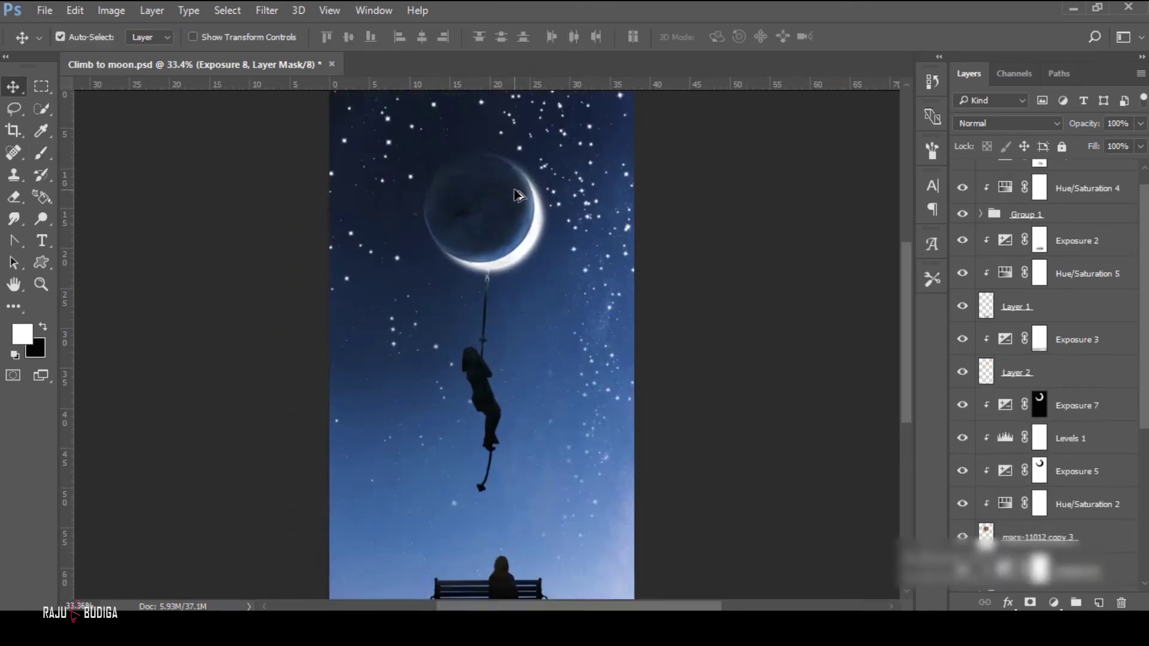
Add a new Exposure adjustment layer for the lower sky.
click(267, 11)
click(302, 110)
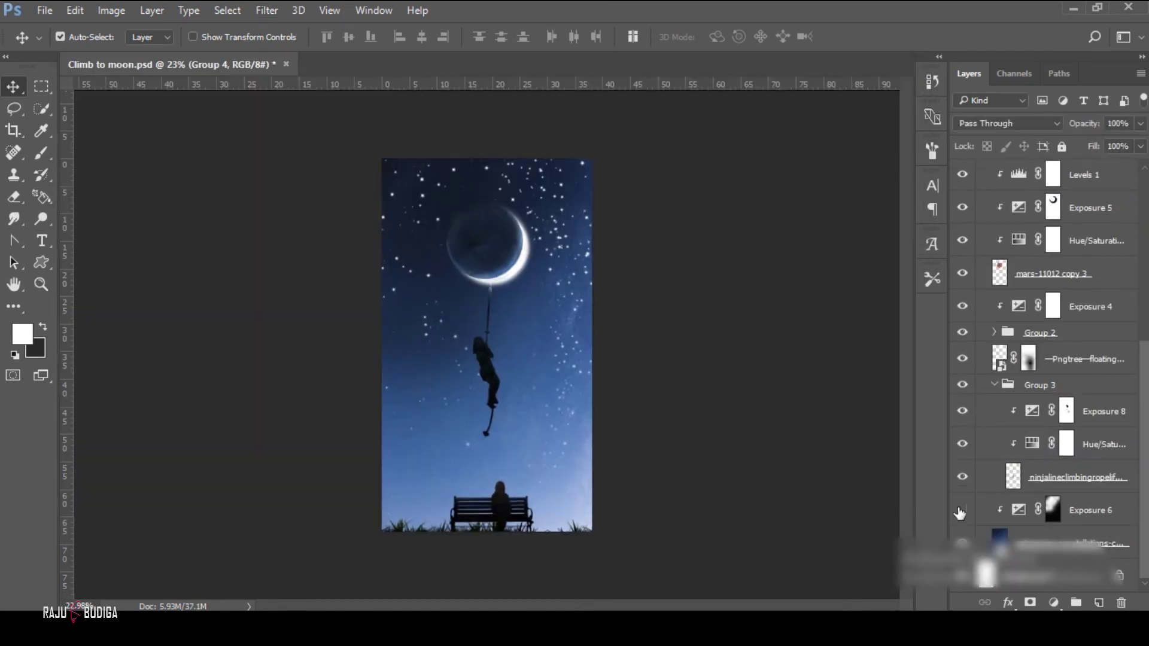
click(1053, 602)
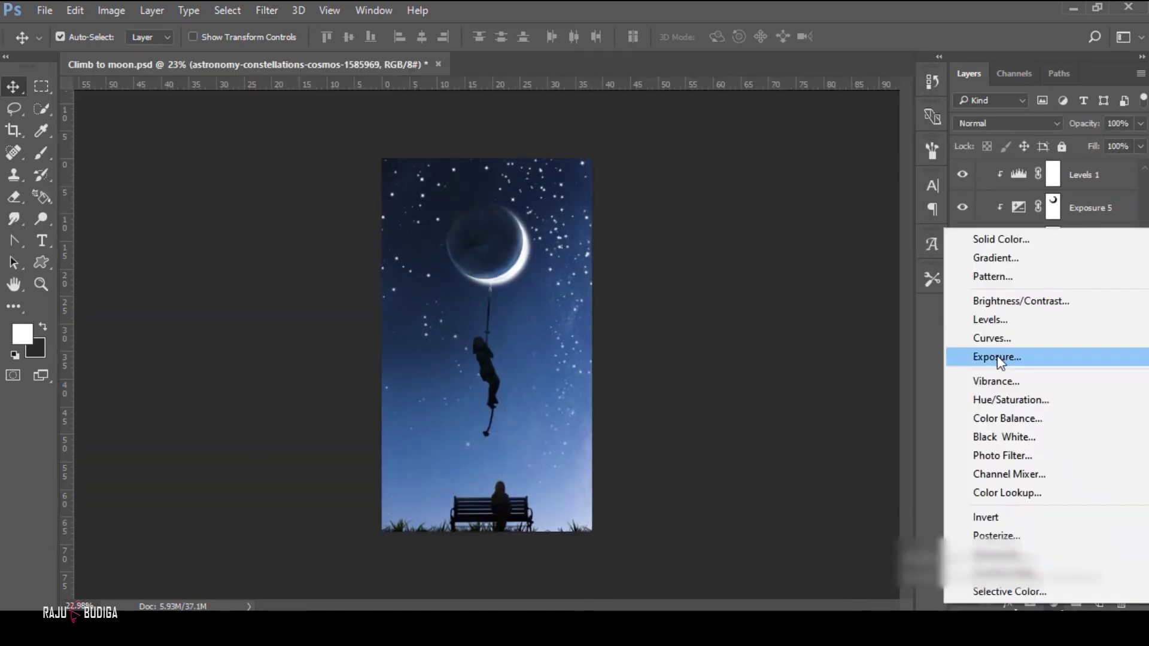
click(994, 354)
click(601, 482)
Invert the Exposure mask to black and paint light into the lower-right sky with a large brush.
key(ctrl+i)
key(b)
mouse_move(601, 481)
mouse_down()
mouse_move(628, 461)
mouse_move(593, 419)
mouse_up()
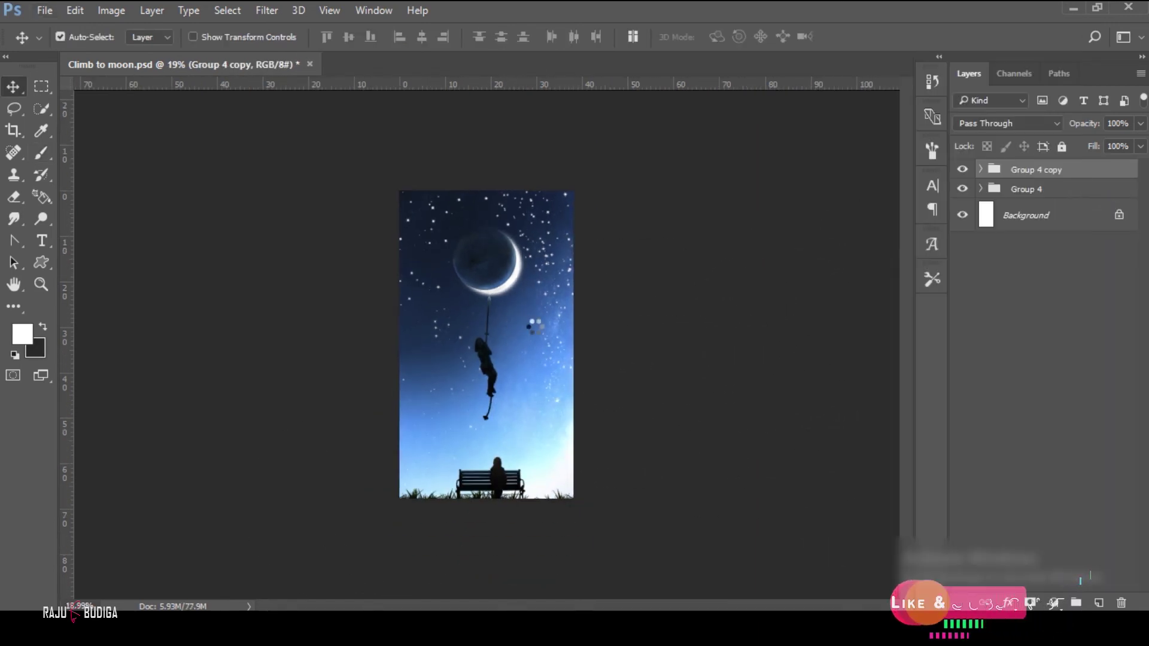
click(267, 10)
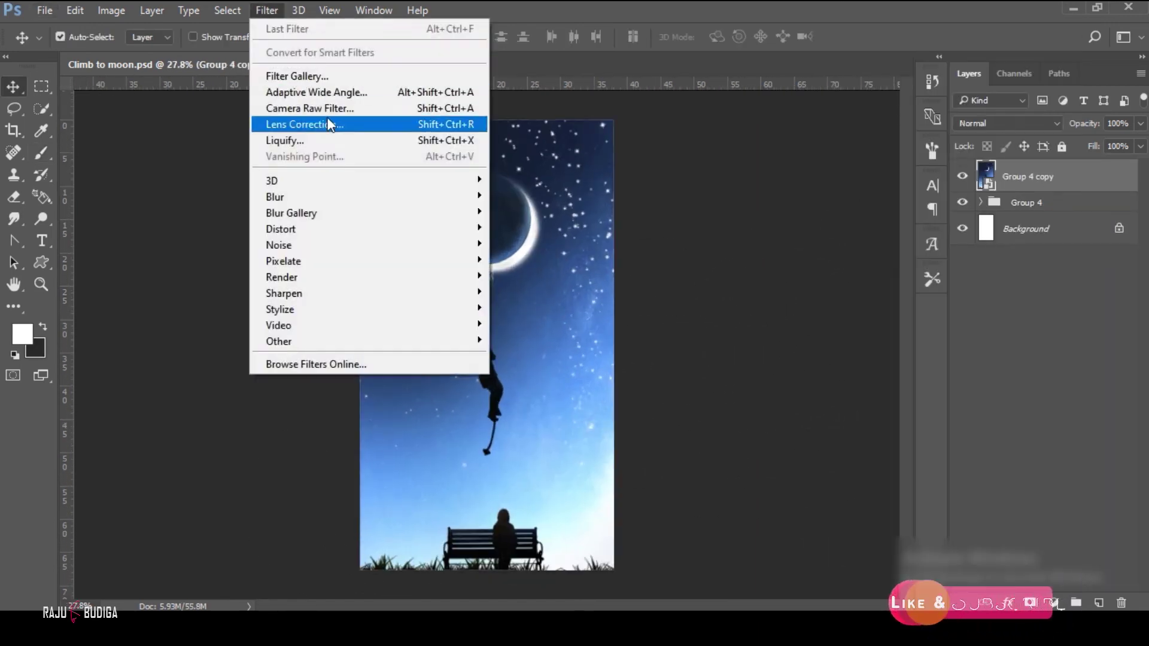
In the Camera Raw filter, set Temperature to -7 and Tint to +3.
click(299, 107)
drag(788, 326, 781, 326)
drag(788, 355, 790, 354)
scroll(759, 435, down, 5)
scroll(759, 436, down, 3)
Shift the Blues hue to -25 and Aquas saturation to +18 in HSL, then apply the grade.
key(ctrl+alt+3)
key(ctrl+alt+4)
click(693, 314)
scroll(788, 407, down, 3)
drag(788, 424, 763, 423)
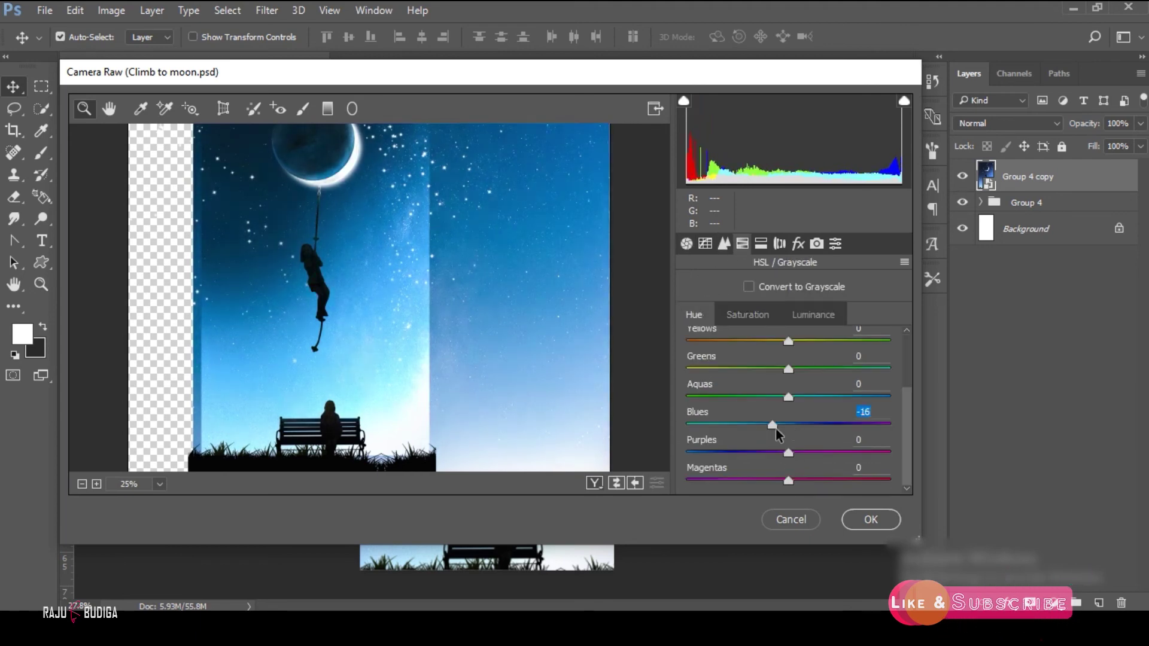
click(747, 314)
scroll(765, 419, up, 2)
scroll(777, 425, down, 2)
drag(788, 397, 808, 397)
key(Return)
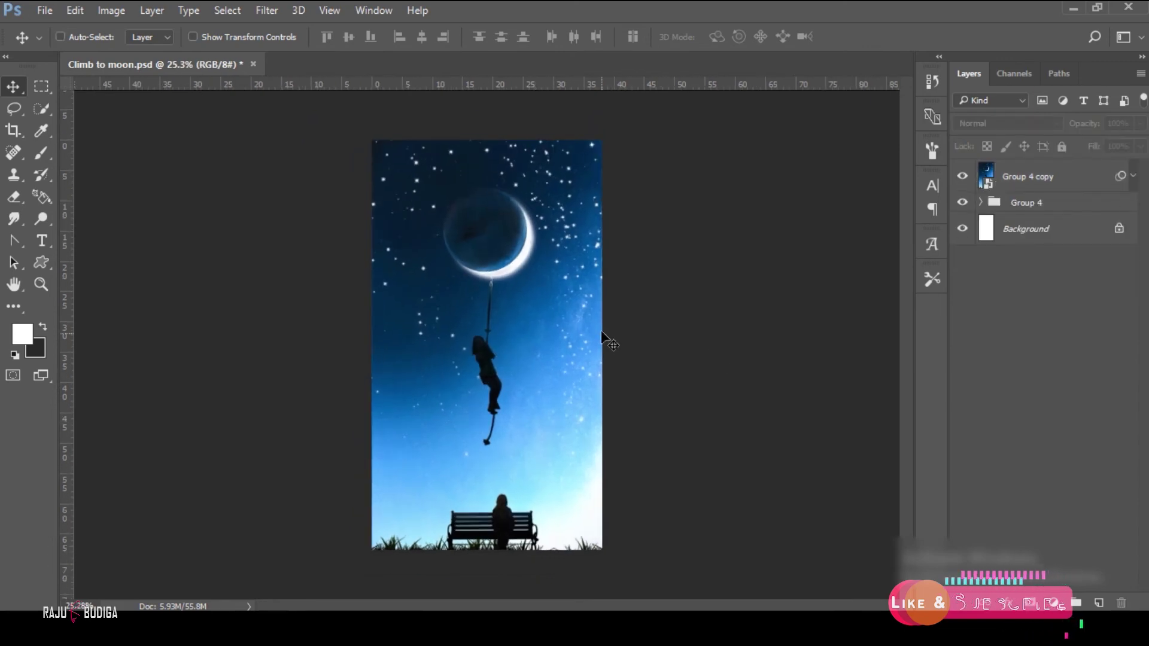
Save a copy as a quality-12 JPEG in the PS Edits Images folder.
key(ctrl+s)
click(45, 10)
key(Escape)
click(45, 10)
click(92, 197)
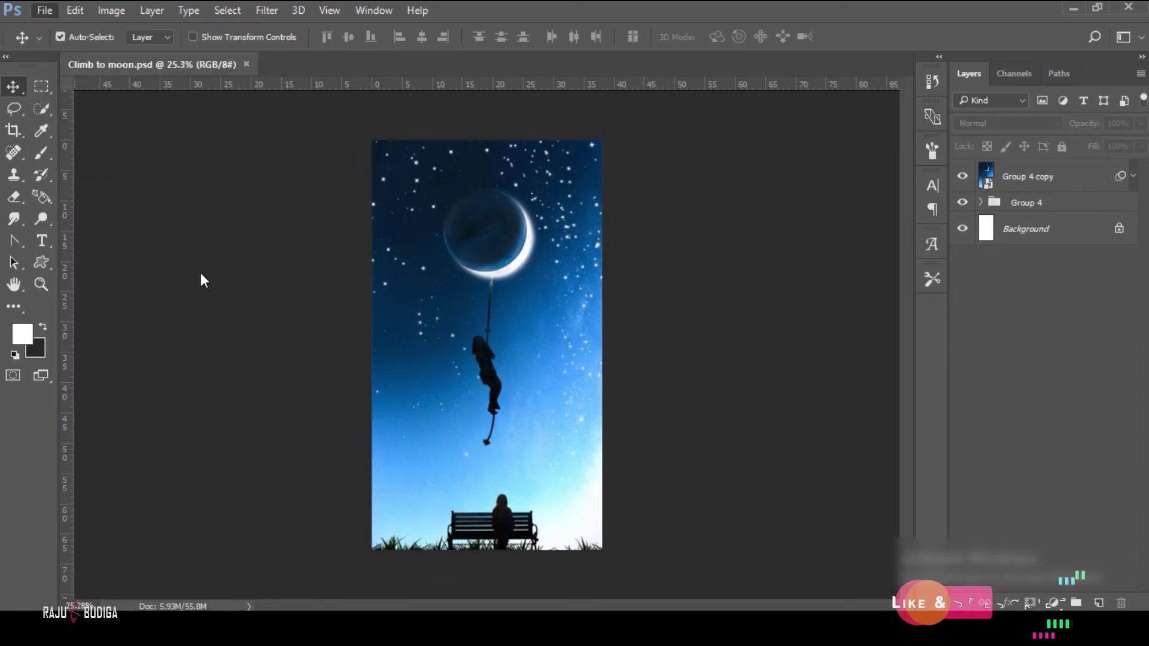
click(455, 372)
click(465, 204)
double_click(475, 184)
click(688, 452)
click(608, 306)
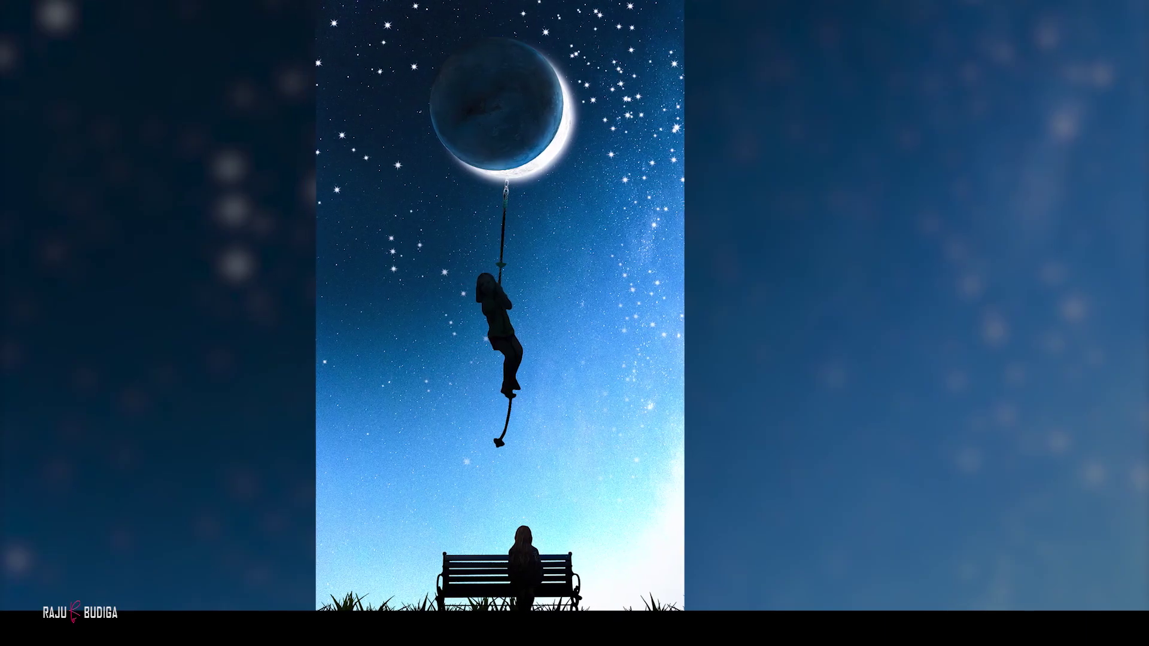